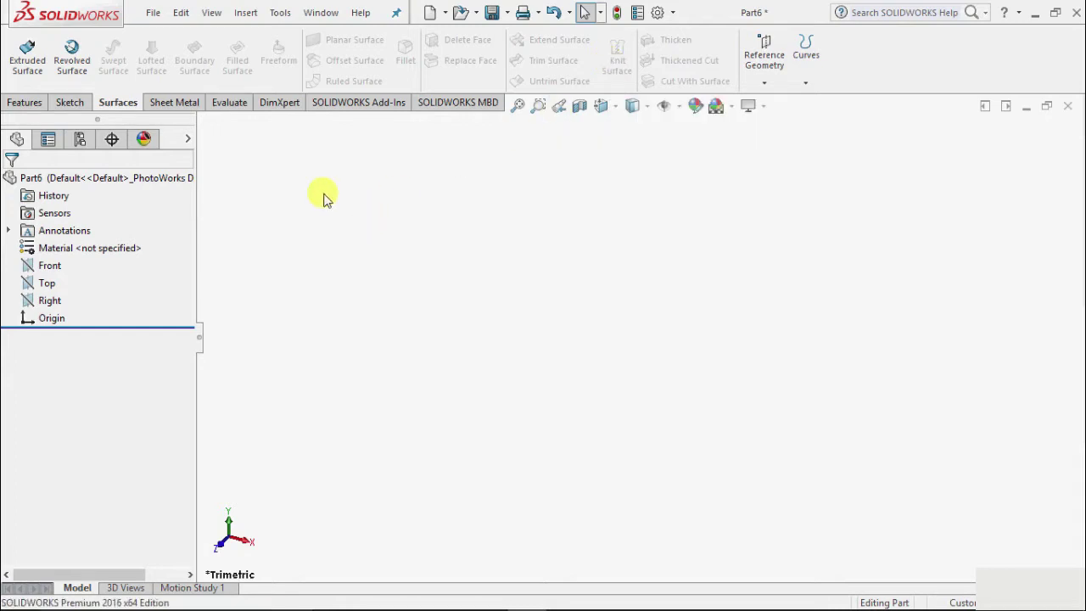
# Sketch a center rectangle at the origin on the Top plane for an extruded surface
pyautogui.click(25, 59)
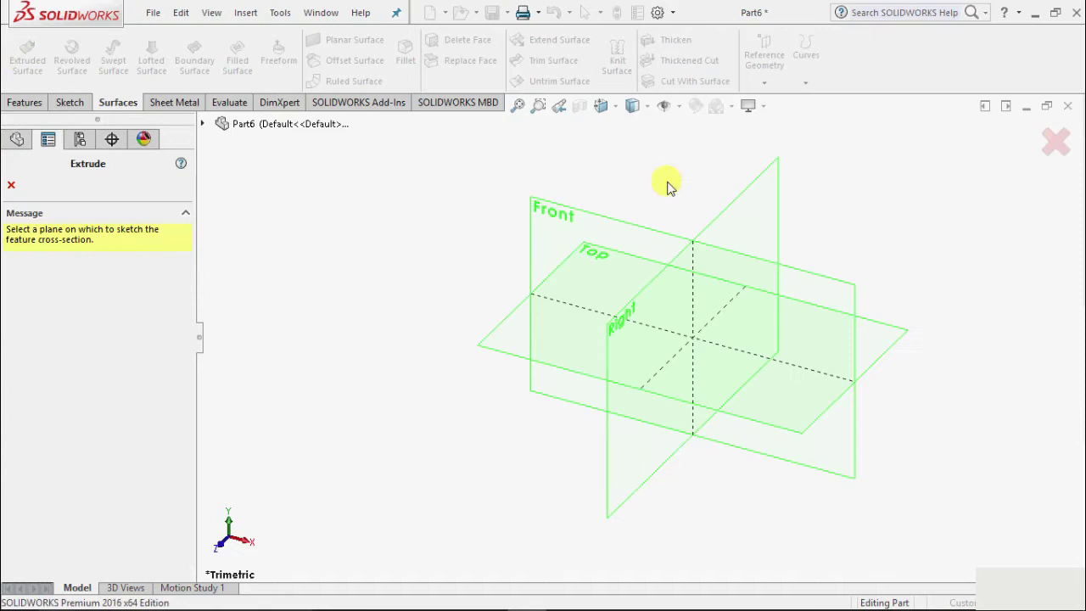
pyautogui.click(567, 266)
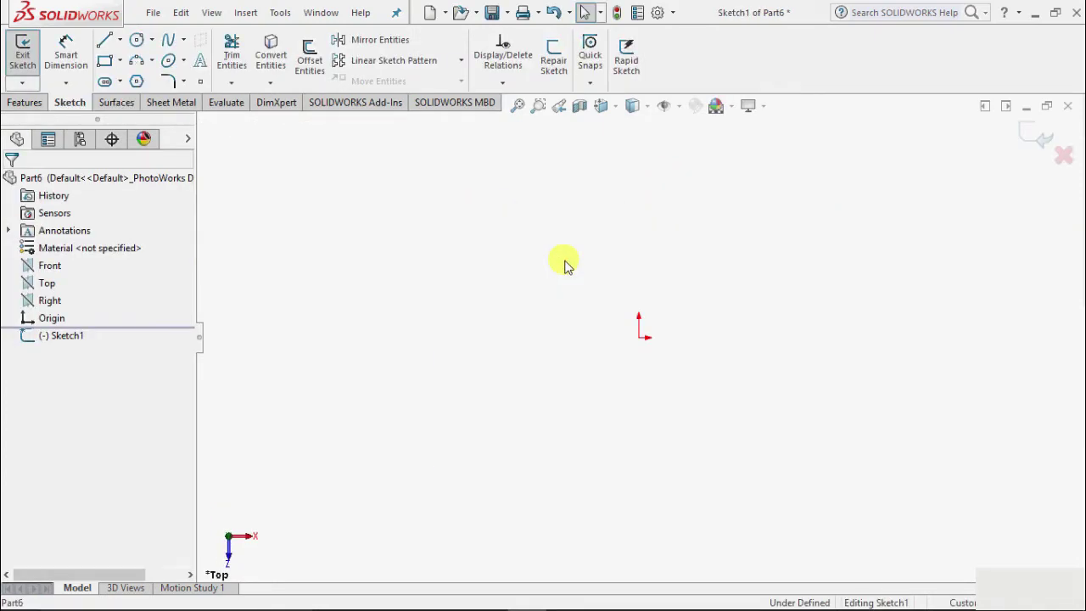
pyautogui.click(120, 61)
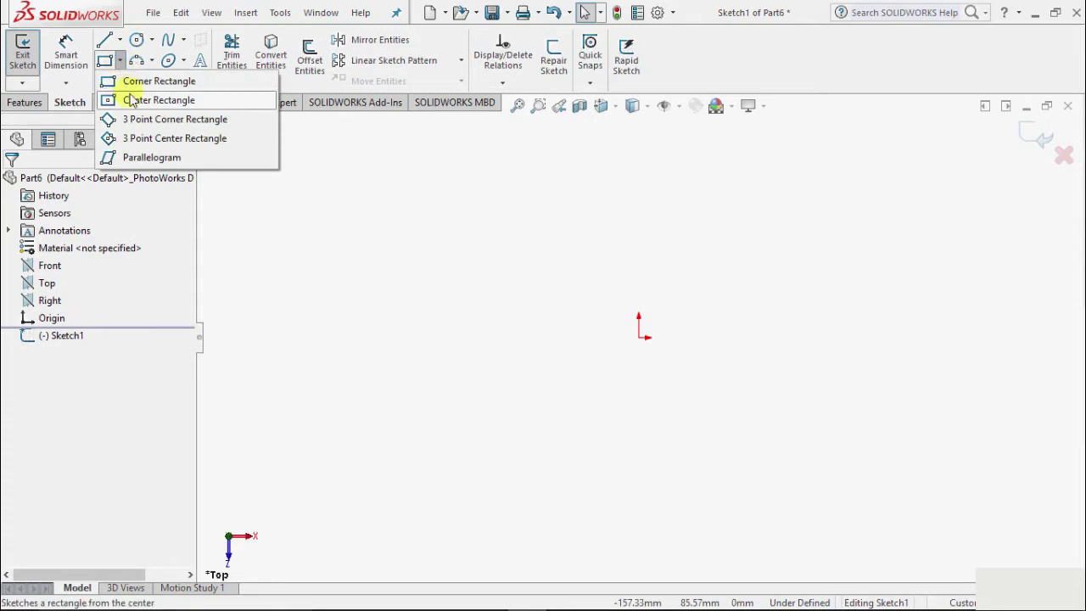
pyautogui.click(131, 100)
pyautogui.click(639, 337)
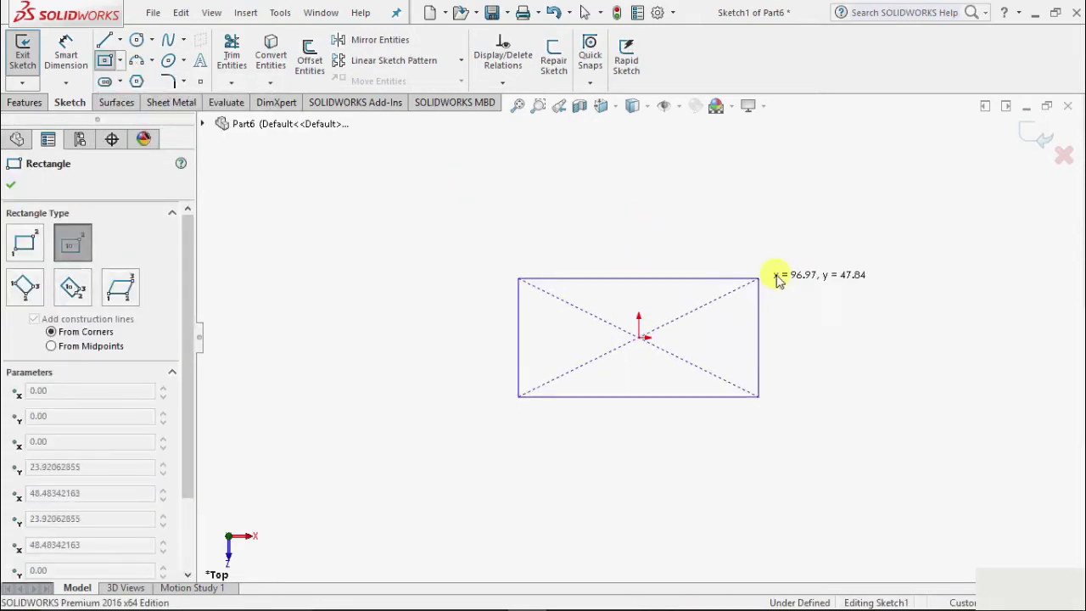
pyautogui.click(811, 231)
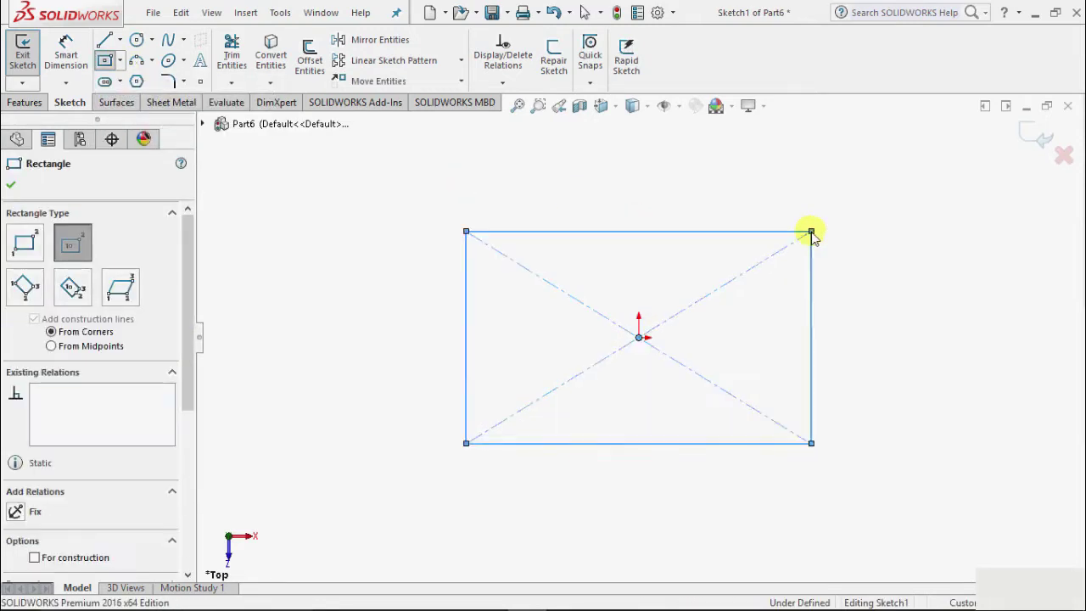
# Extrude the rectangle as a Blind 30 mm surface, creating Surface-Extrude1
pyautogui.click(9, 183)
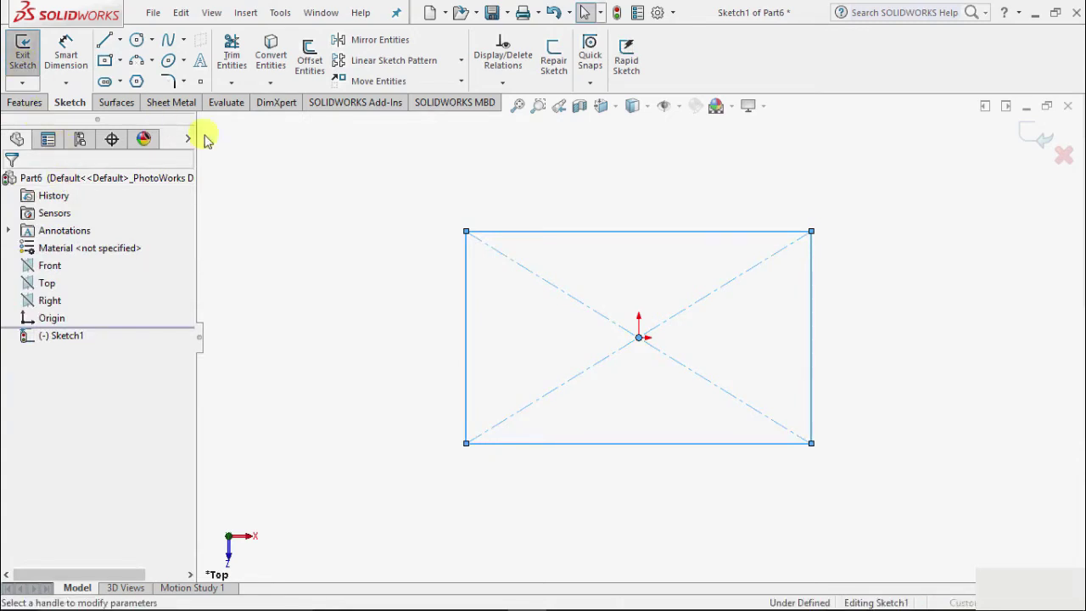
pyautogui.press('s')
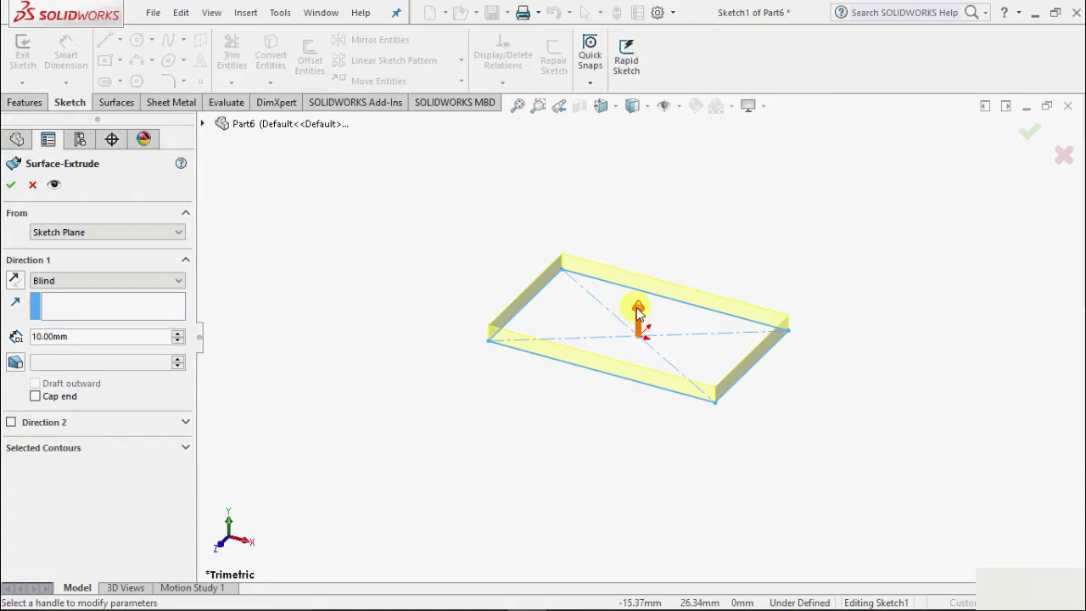
pyautogui.click(638, 311)
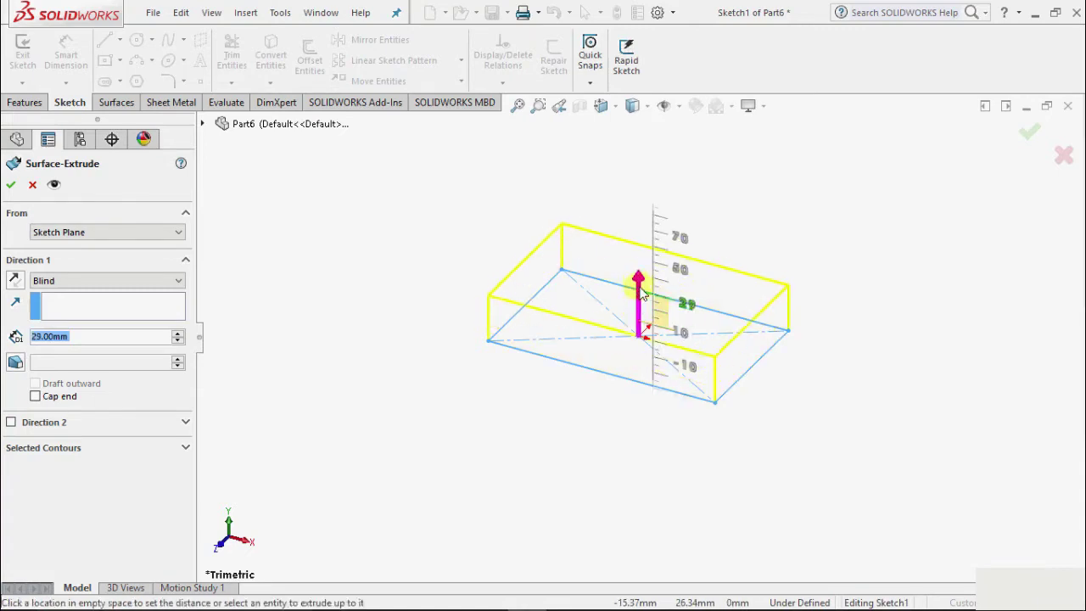
pyautogui.click(10, 184)
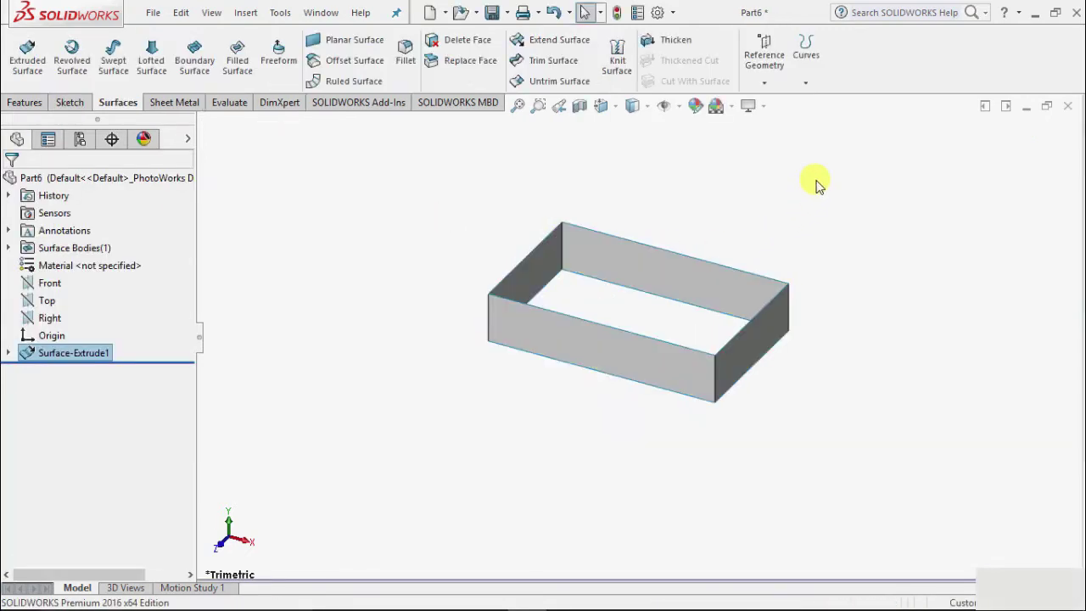
# Apply a darker grey appearance swatch to Part6.SLDPRT through Edit Appearance
pyautogui.scroll(-1, 733, 209)
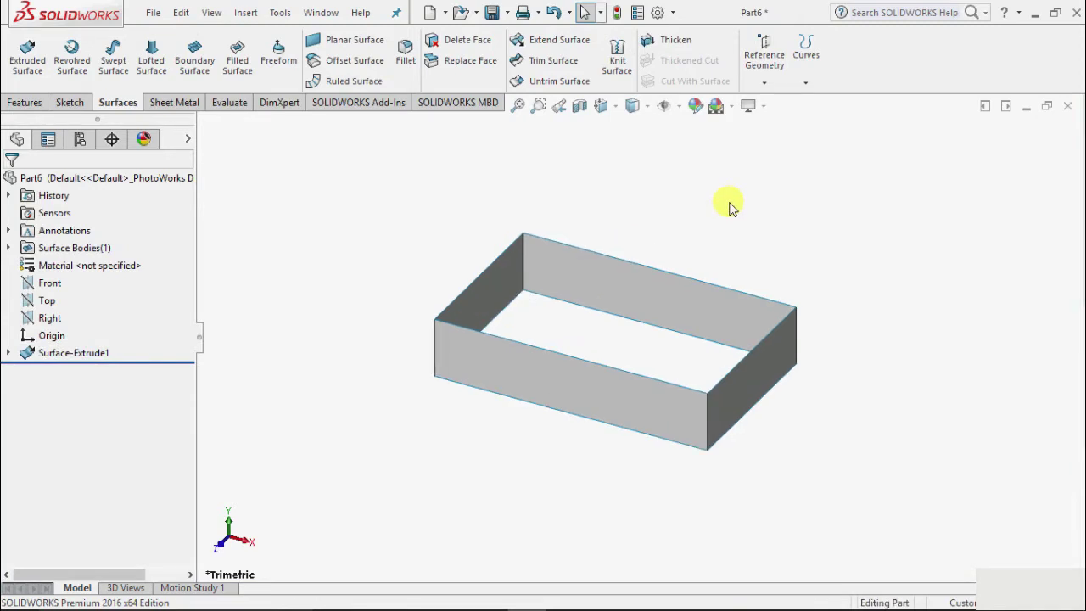
pyautogui.click(695, 106)
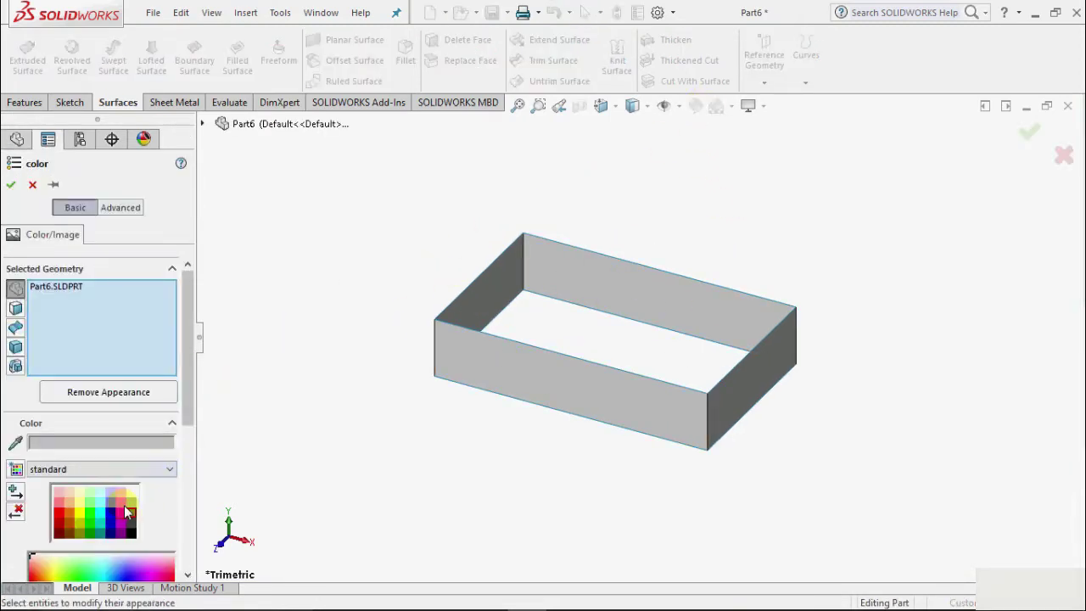
pyautogui.click(132, 518)
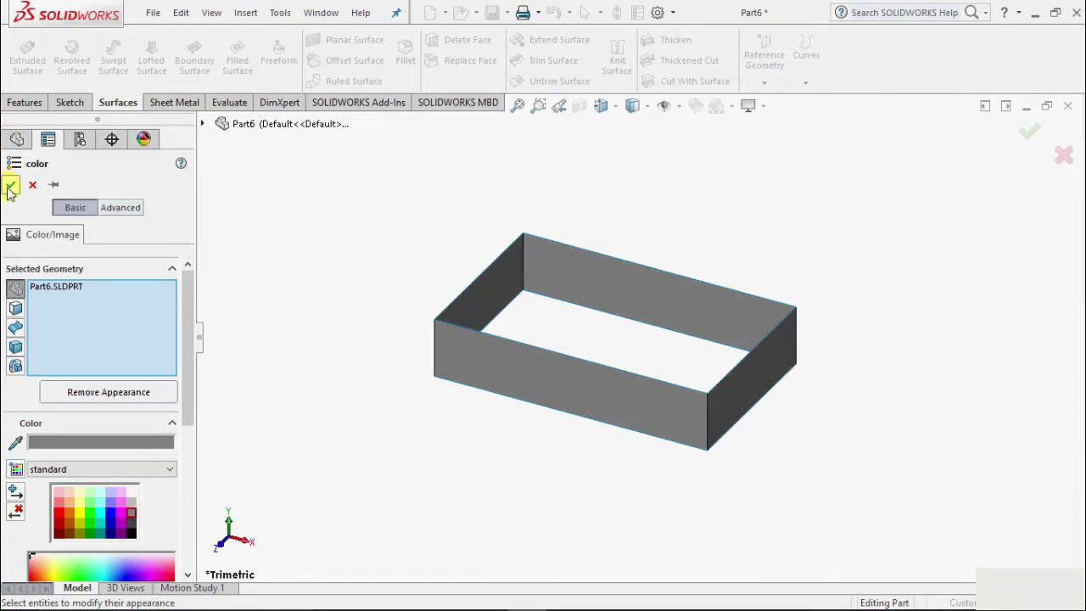
pyautogui.click(10, 184)
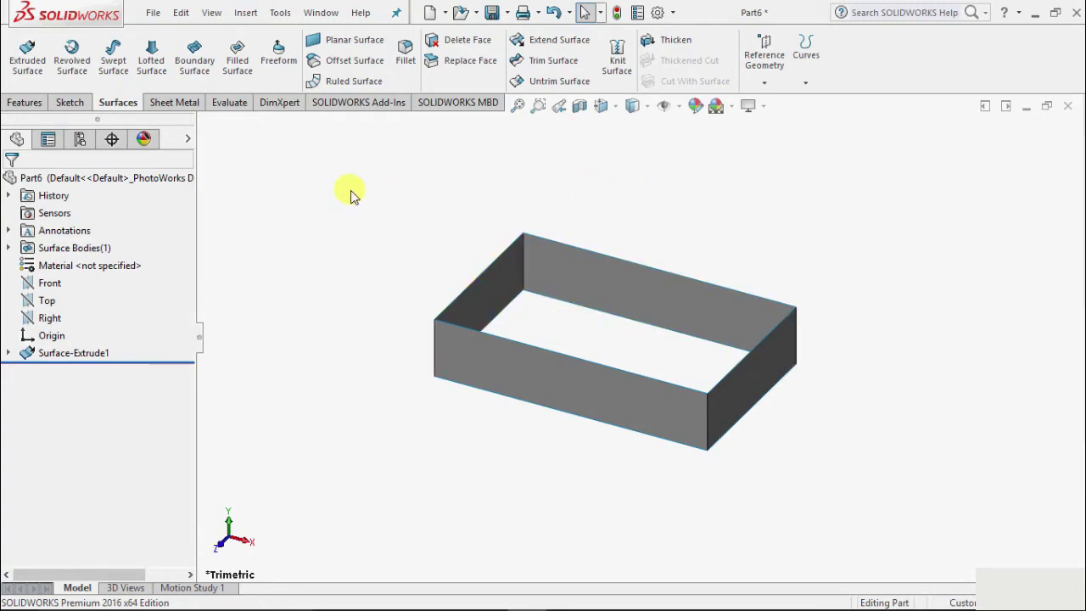
# Start a Planar Surface and select the walls' four bottom edges (364.43 mm total) as bounding entities
pyautogui.click(376, 43)
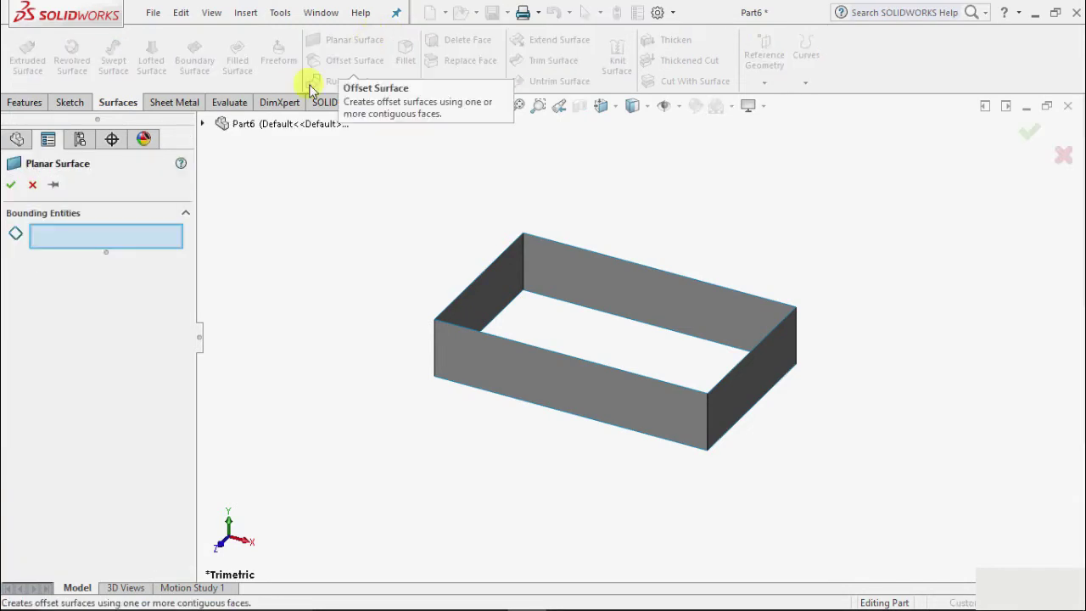
pyautogui.scroll(2, 868, 364)
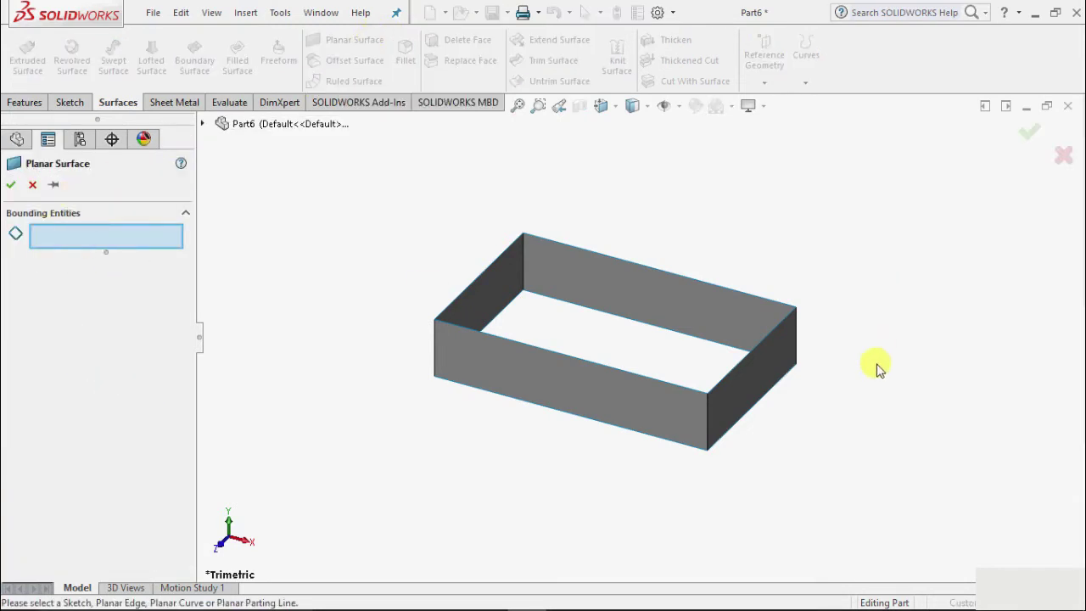
pyautogui.scroll(-2, 856, 382)
pyautogui.scroll(2, 863, 393)
pyautogui.moveTo(827, 352); pyautogui.dragTo(848, 175, button='middle')
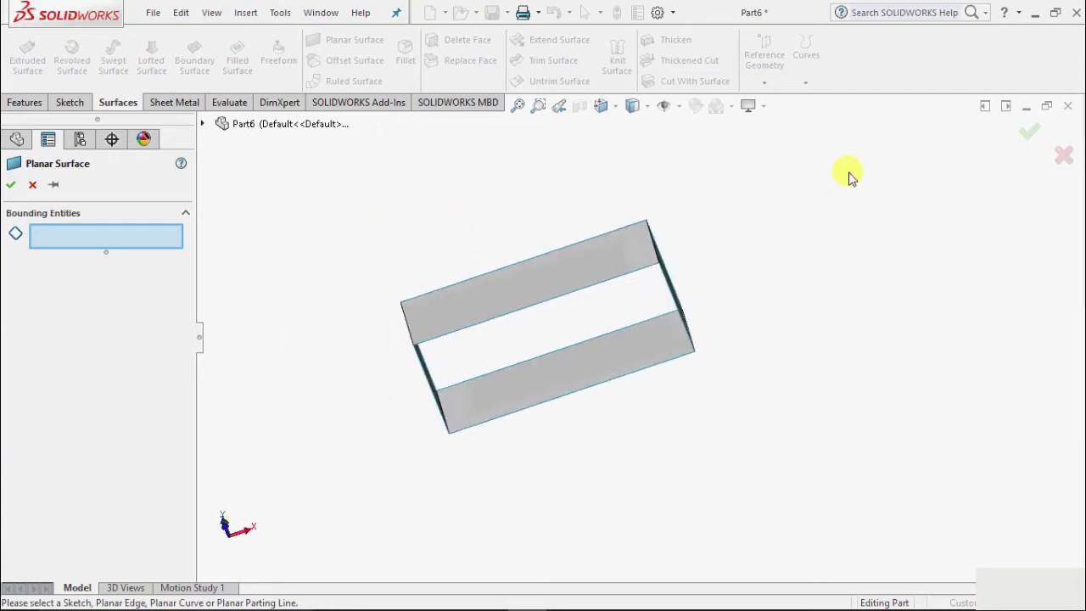
pyautogui.click(574, 297)
pyautogui.moveTo(705, 300); pyautogui.dragTo(782, 295, button='middle')
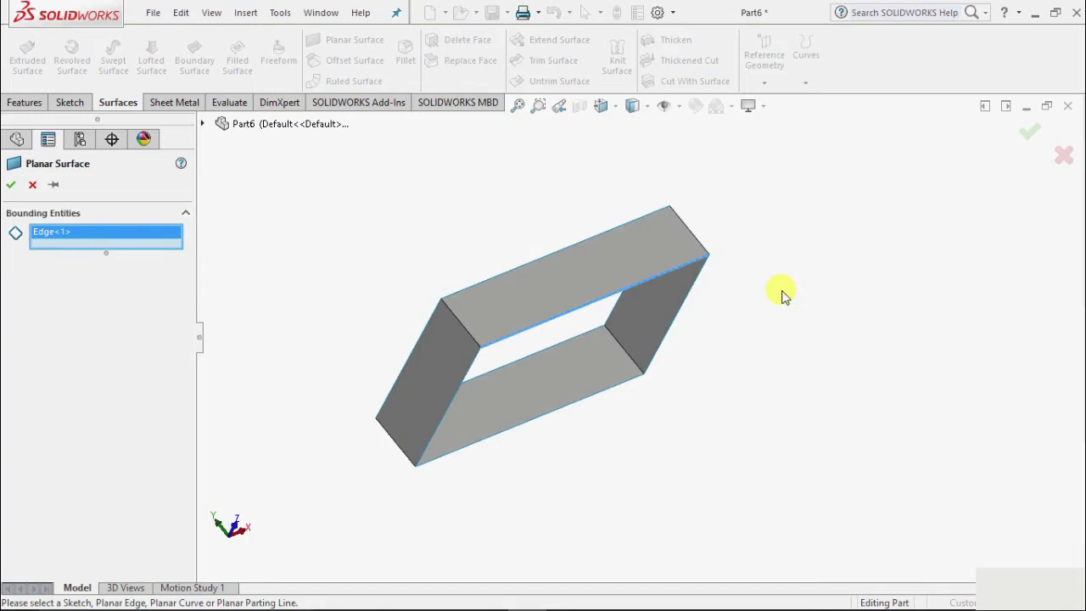
pyautogui.click(685, 308)
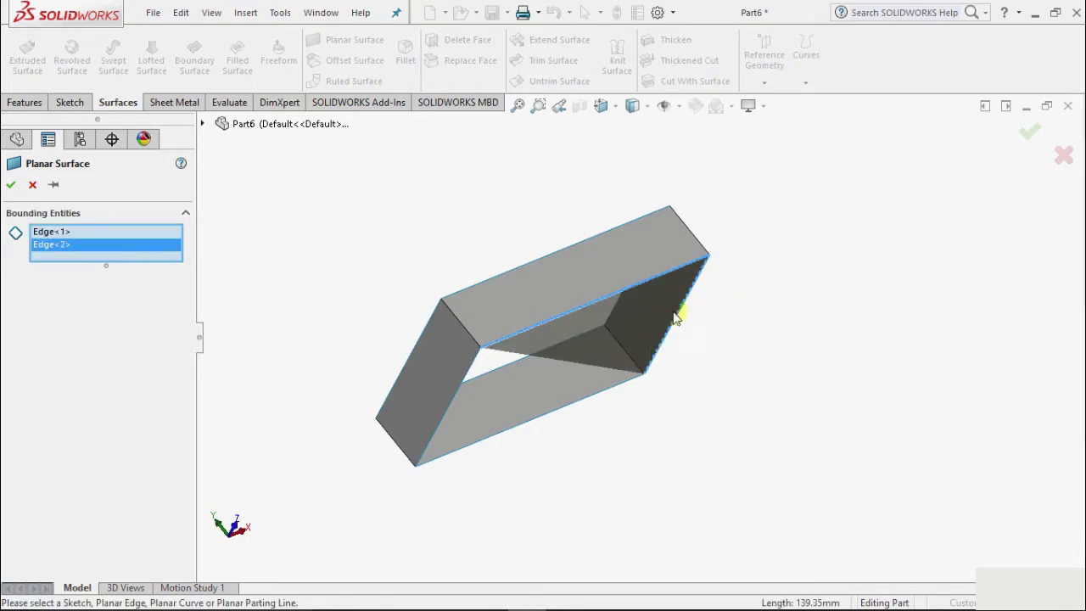
pyautogui.click(588, 405)
pyautogui.click(447, 408)
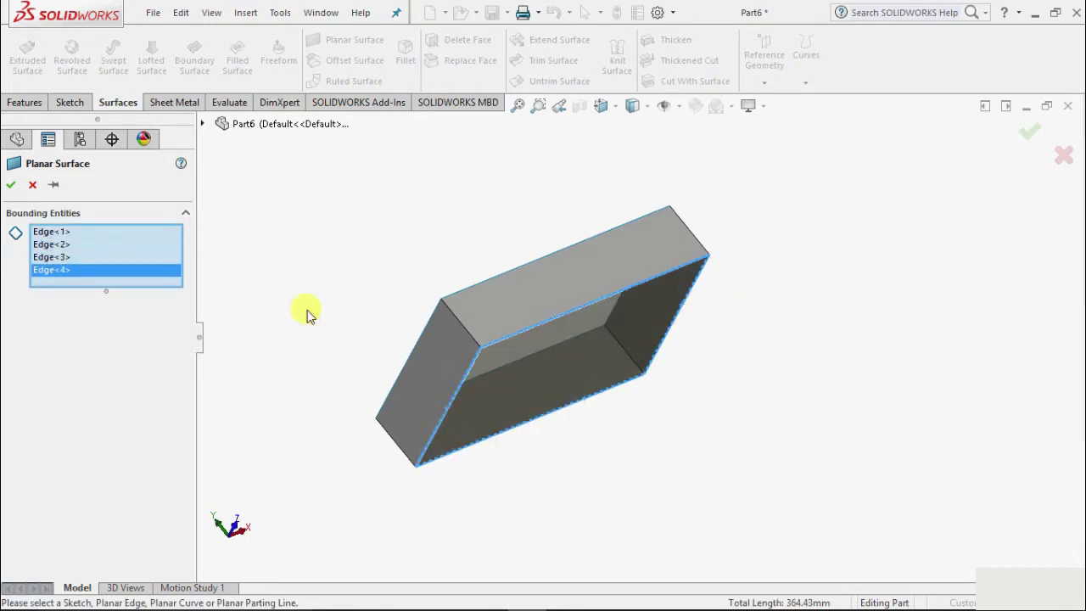
# Confirm the flat base surface, Surface-Plane1
pyautogui.click(11, 184)
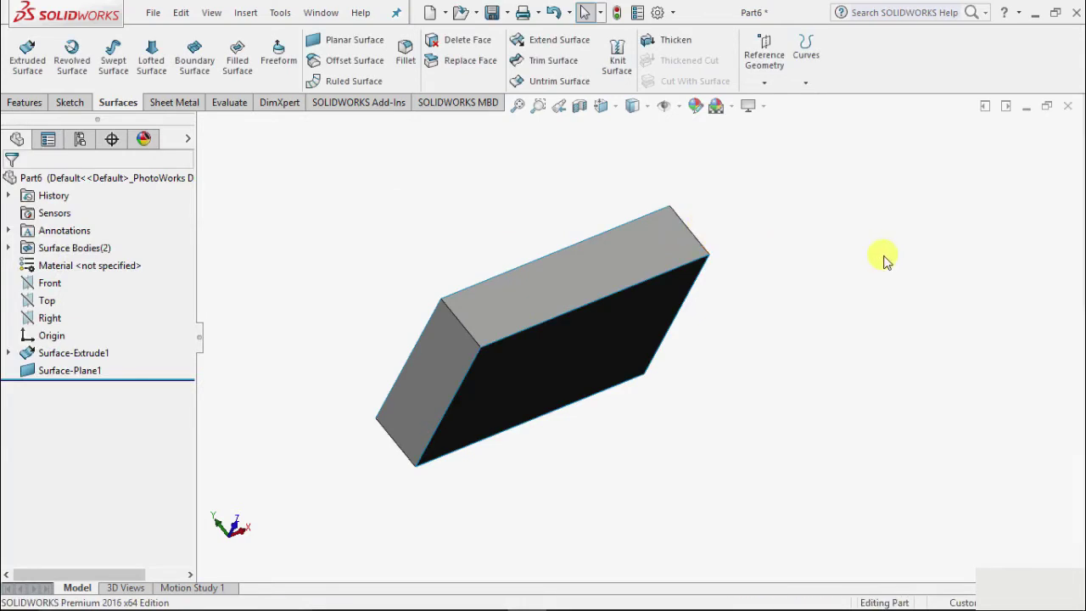
pyautogui.moveTo(872, 272); pyautogui.dragTo(850, 369, button='middle')
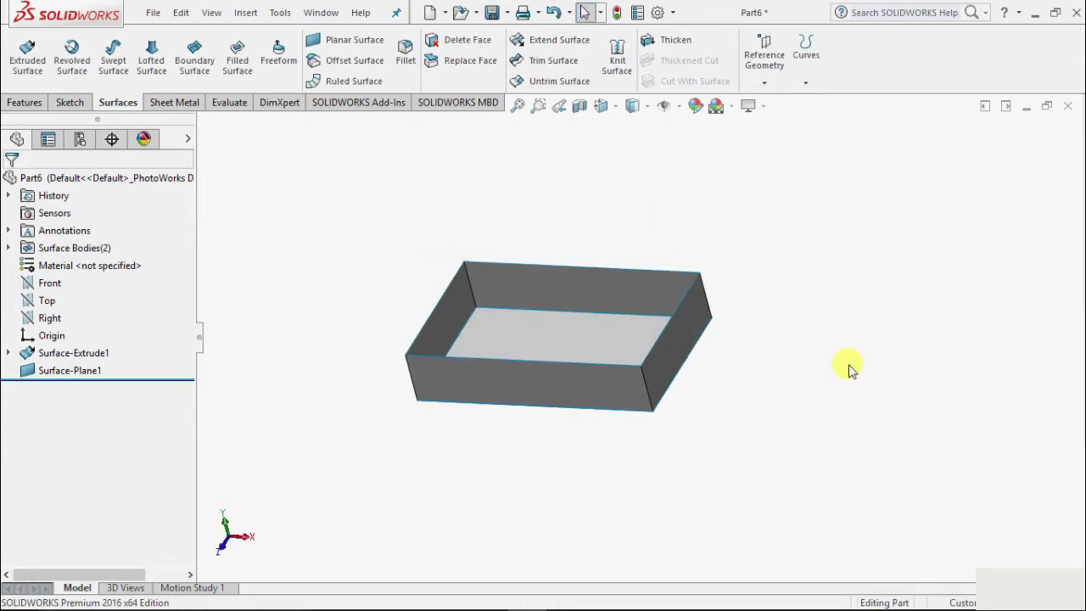
pyautogui.scroll(-2, 589, 232)
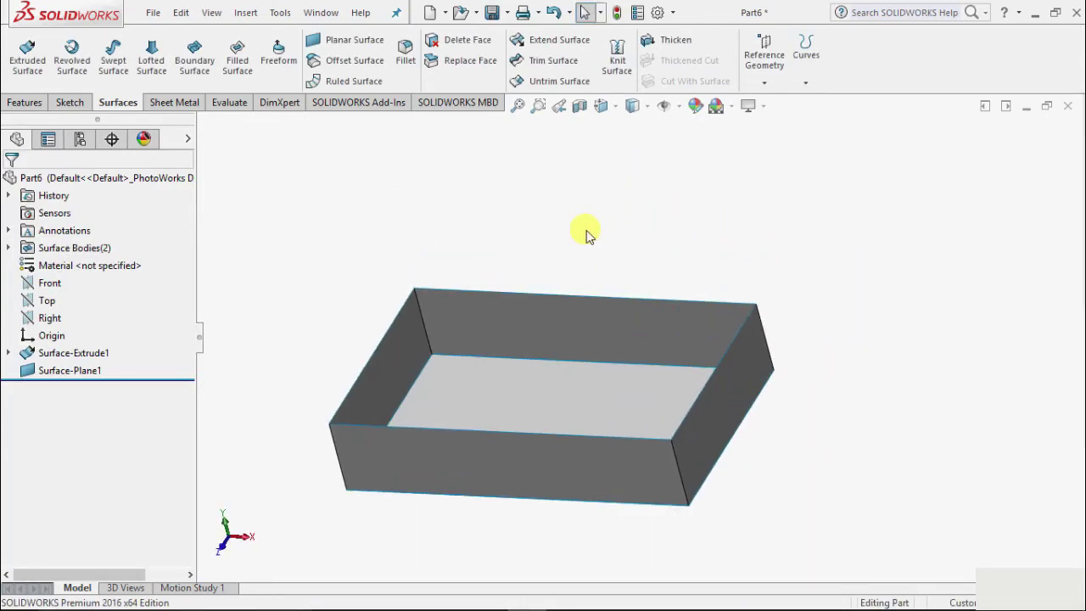
# Inspect Surface-Plane1 and Surface-Extrude1 as separate bodies, then orbit to face the open interior
pyautogui.click(594, 393)
pyautogui.moveTo(889, 402); pyautogui.dragTo(868, 206, button='middle')
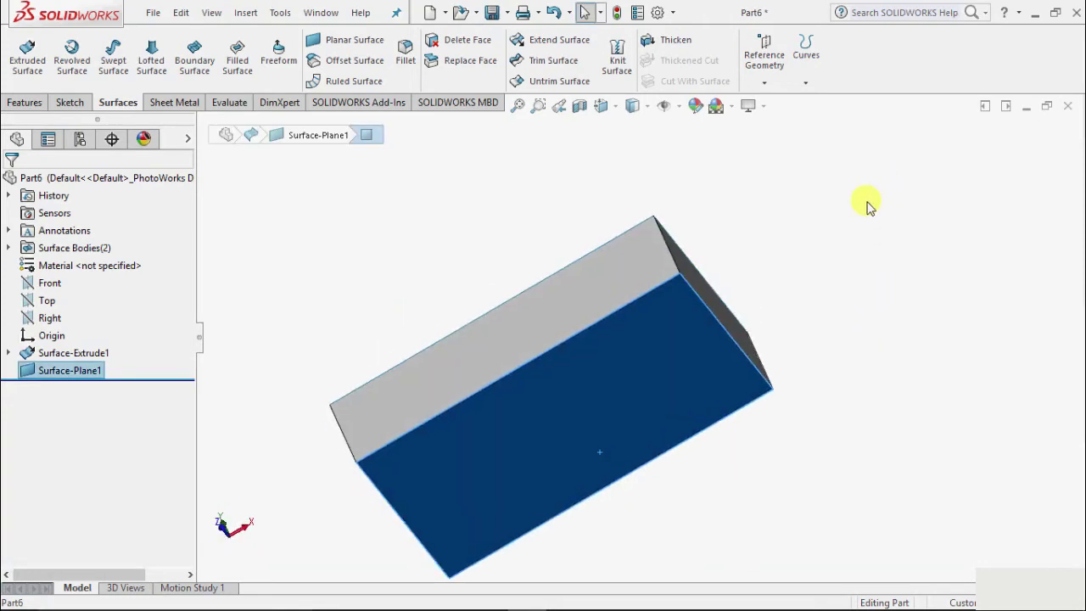
pyautogui.click(599, 281)
pyautogui.moveTo(766, 296); pyautogui.dragTo(849, 293, button='middle')
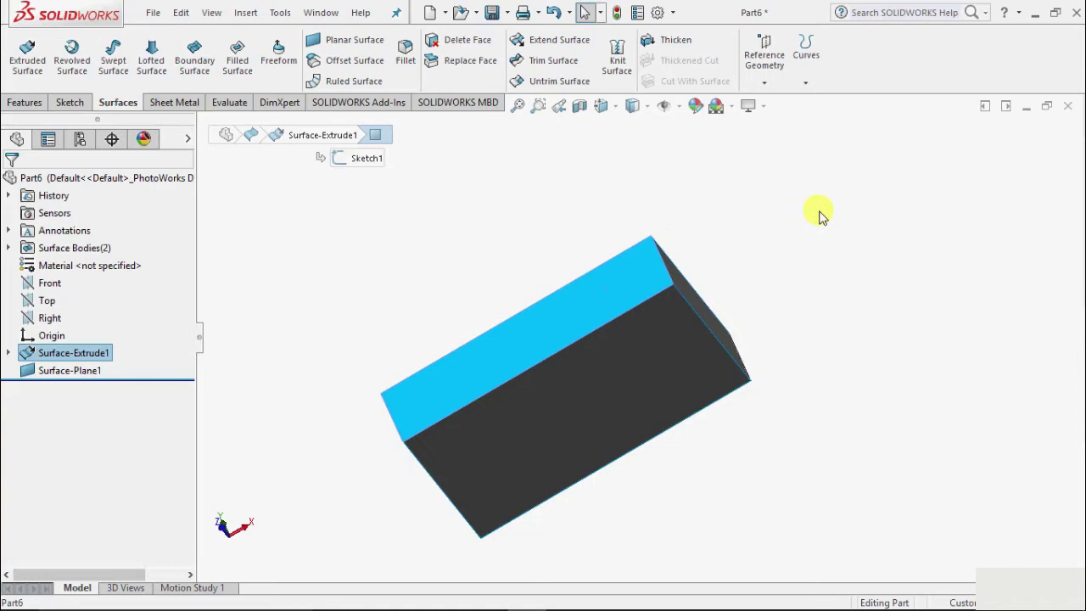
pyautogui.moveTo(819, 212); pyautogui.dragTo(837, 402, button='middle')
pyautogui.click(851, 392)
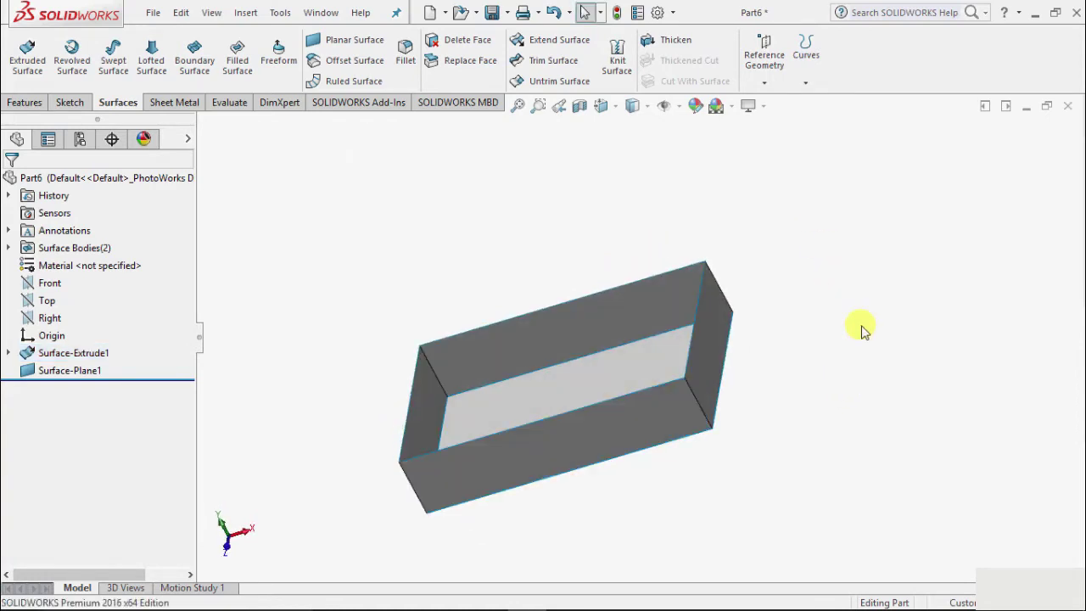
pyautogui.moveTo(853, 272); pyautogui.dragTo(858, 295, button='middle')
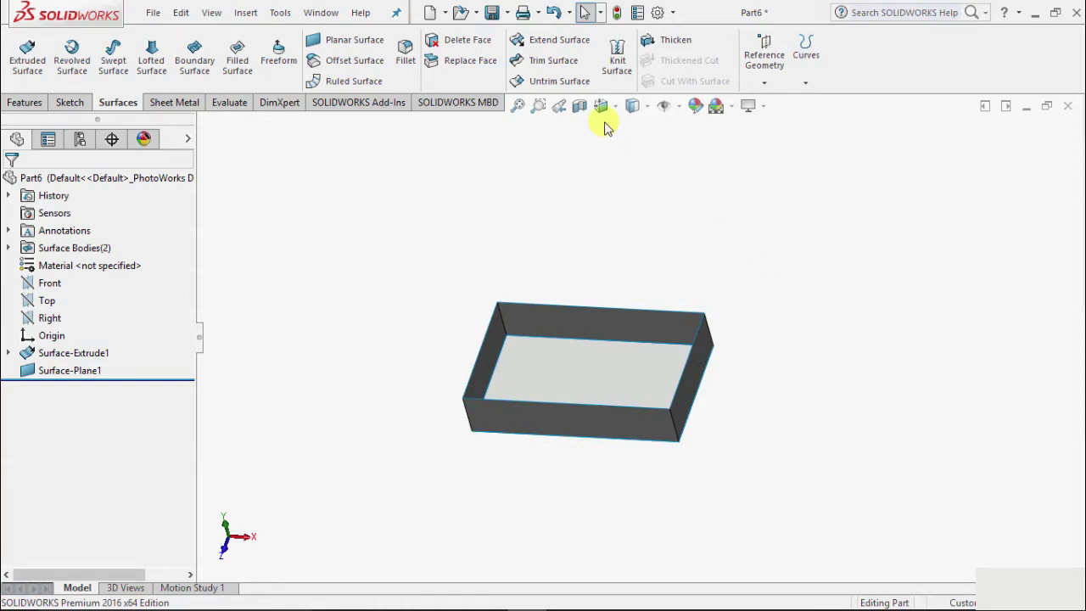
# Set up Knit Surface with Surface-Extrude1 and Surface-Plane1 at 0.0025 mm knitting tolerance
pyautogui.click(618, 59)
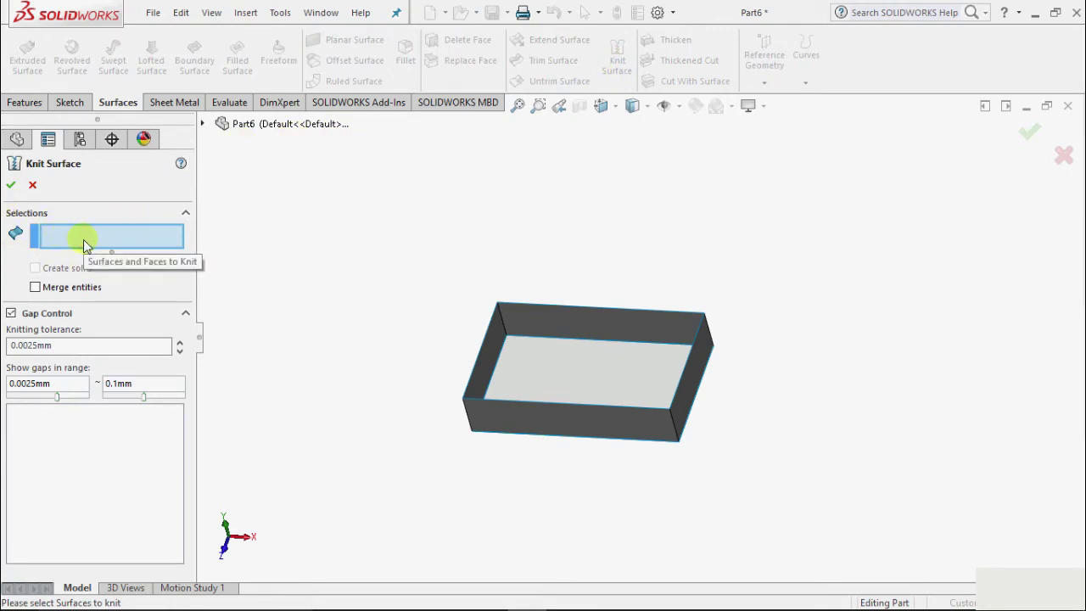
pyautogui.moveTo(771, 376); pyautogui.dragTo(747, 371, button='middle')
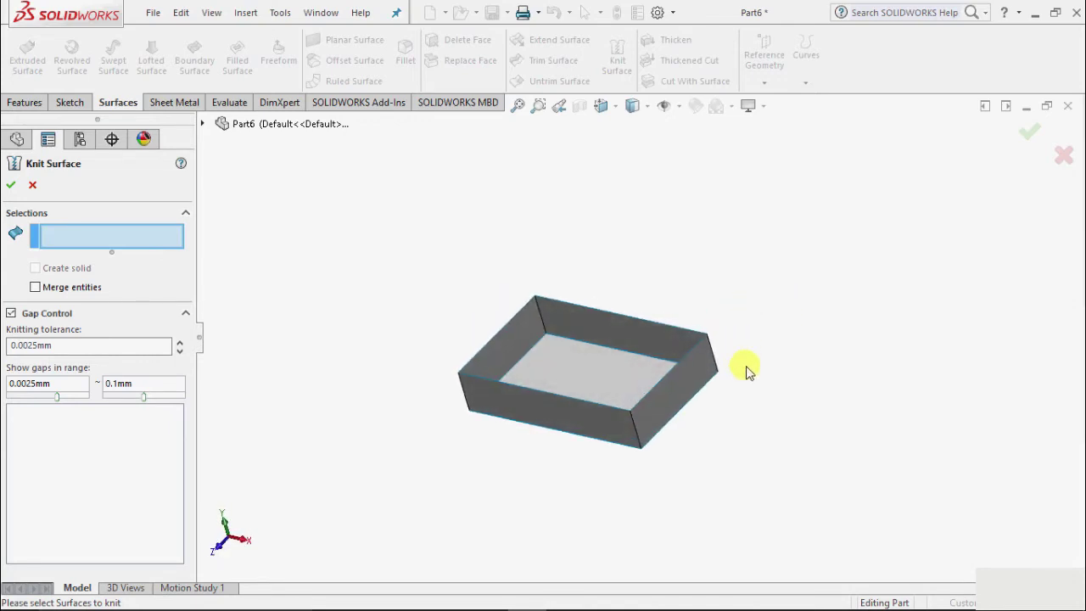
pyautogui.click(674, 389)
pyautogui.scroll(-2, 688, 378)
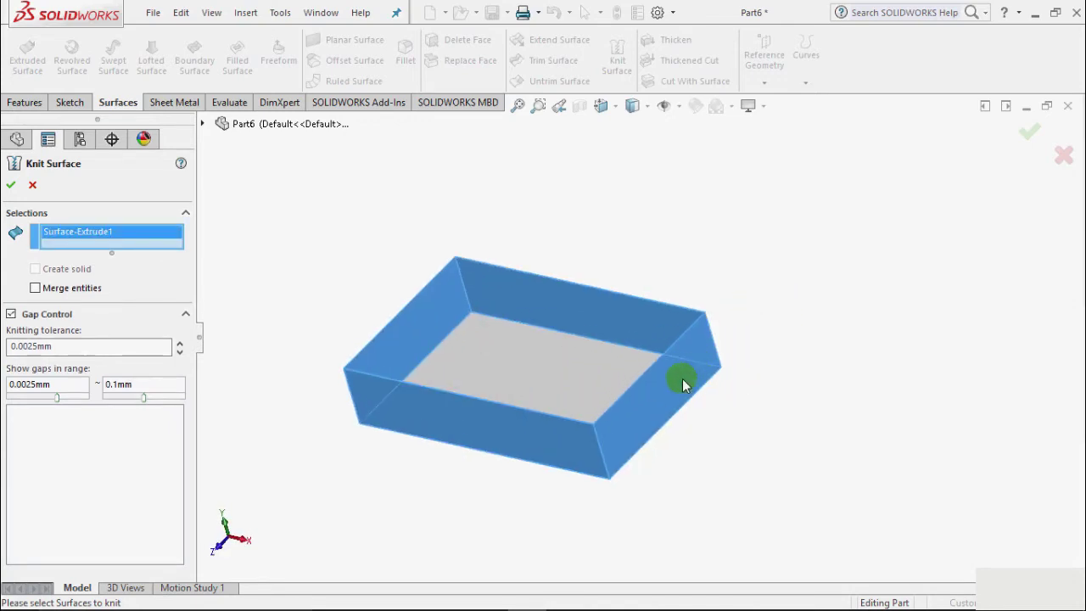
pyautogui.click(553, 355)
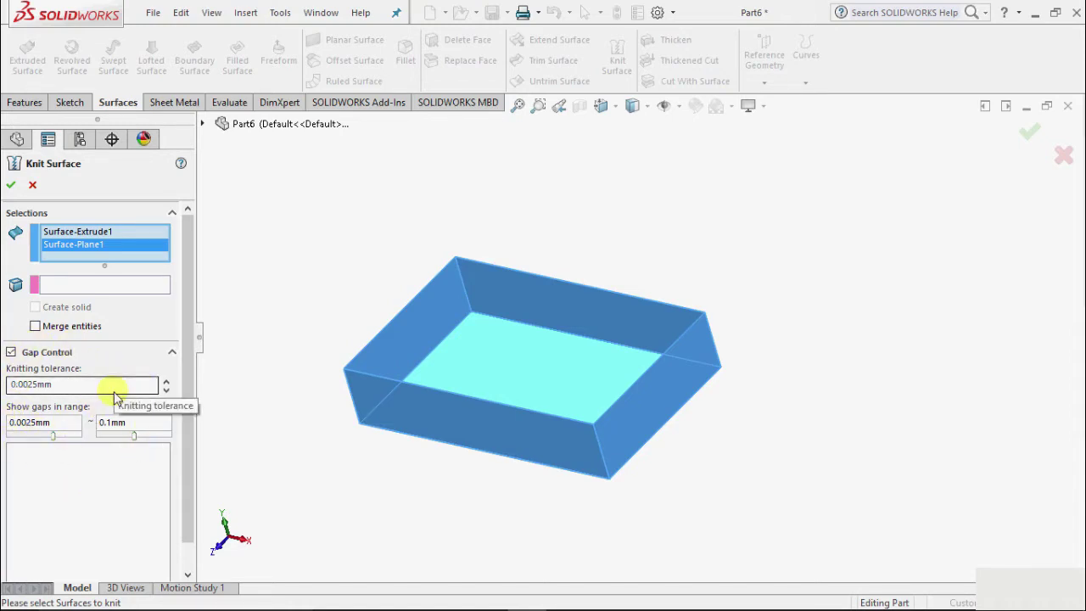
pyautogui.moveTo(735, 436); pyautogui.dragTo(789, 261, button='middle')
pyautogui.scroll(-4, 678, 359)
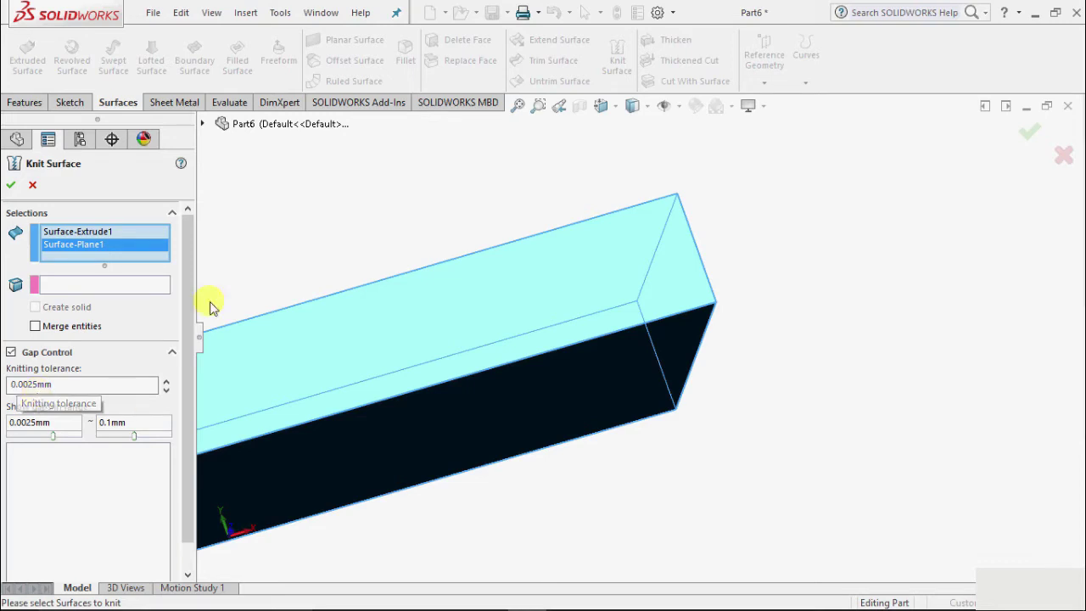
pyautogui.scroll(2, 848, 346)
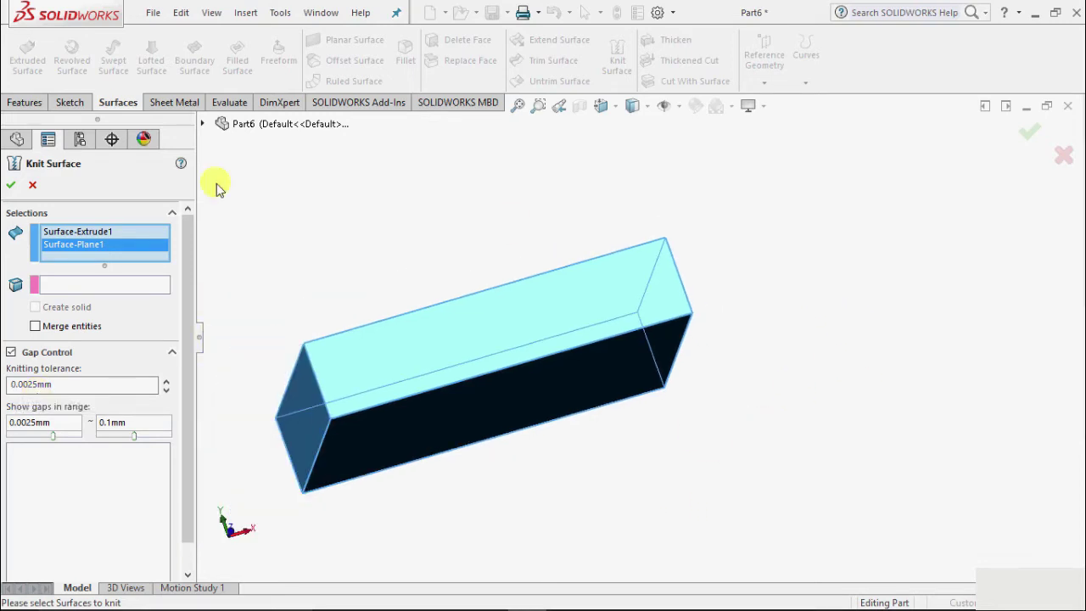
pyautogui.click(11, 185)
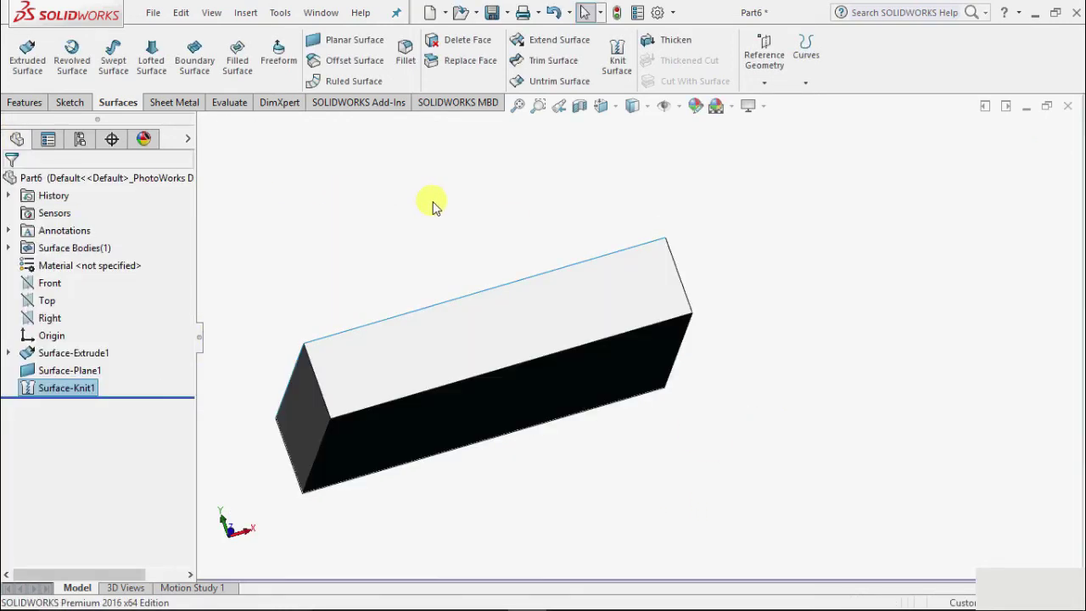
pyautogui.moveTo(444, 203); pyautogui.dragTo(534, 331, button='middle')
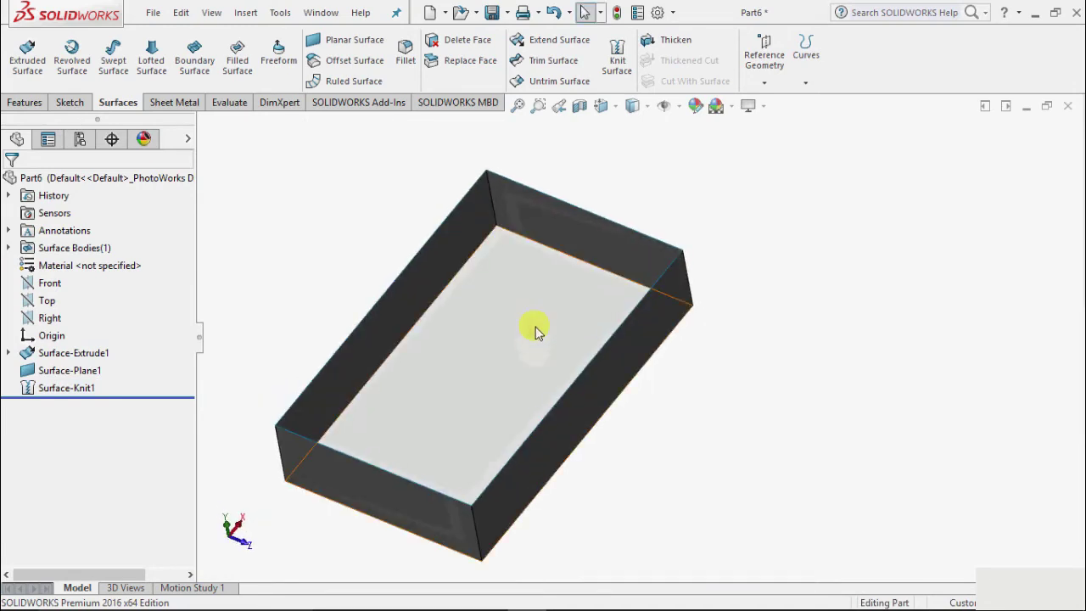
pyautogui.click(525, 285)
pyautogui.click(806, 340)
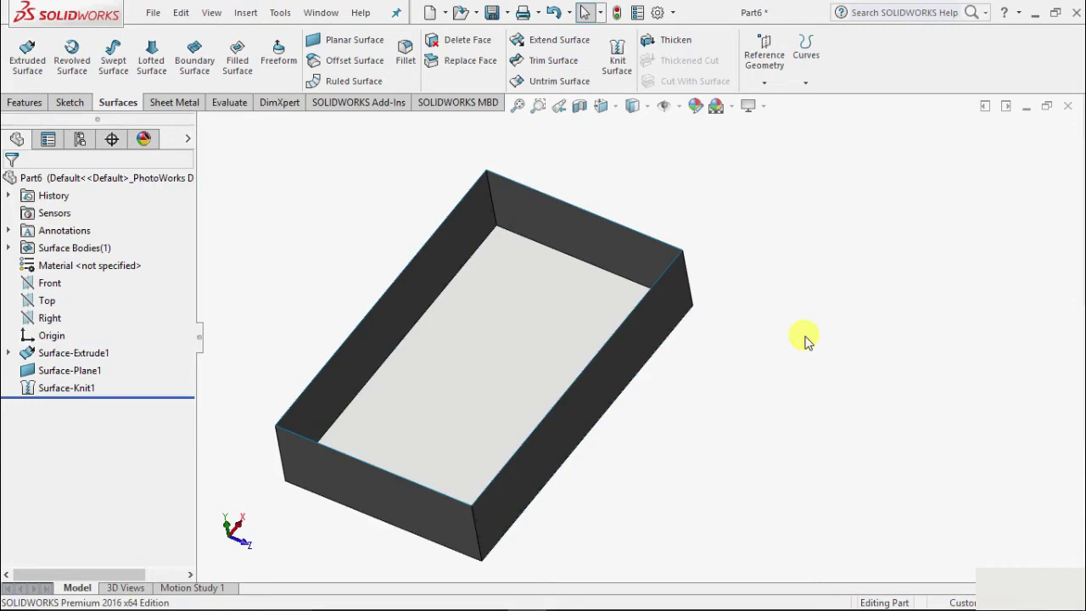
pyautogui.scroll(2, 806, 339)
pyautogui.scroll(1, 785, 321)
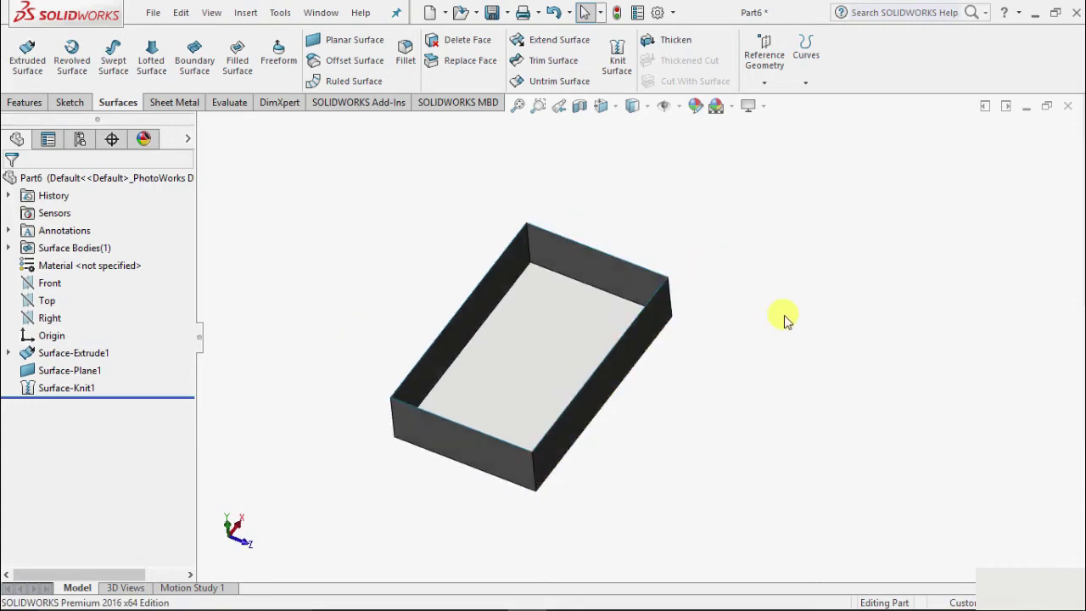
pyautogui.moveTo(784, 320); pyautogui.dragTo(754, 269, button='middle')
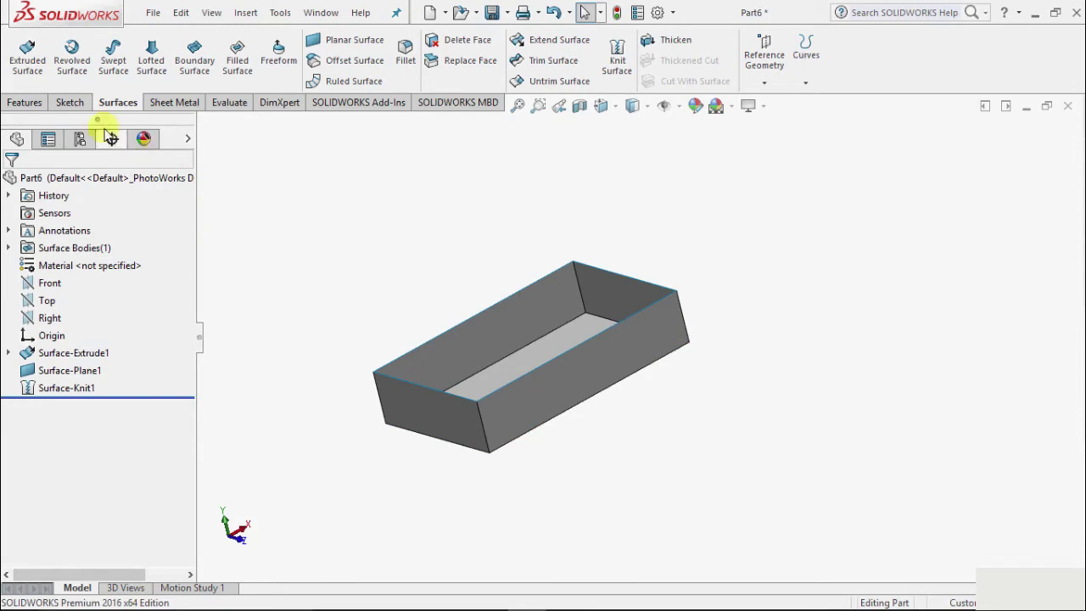
# Open a new sketch on the box's bottom face and switch to the Bottom view
pyautogui.click(71, 102)
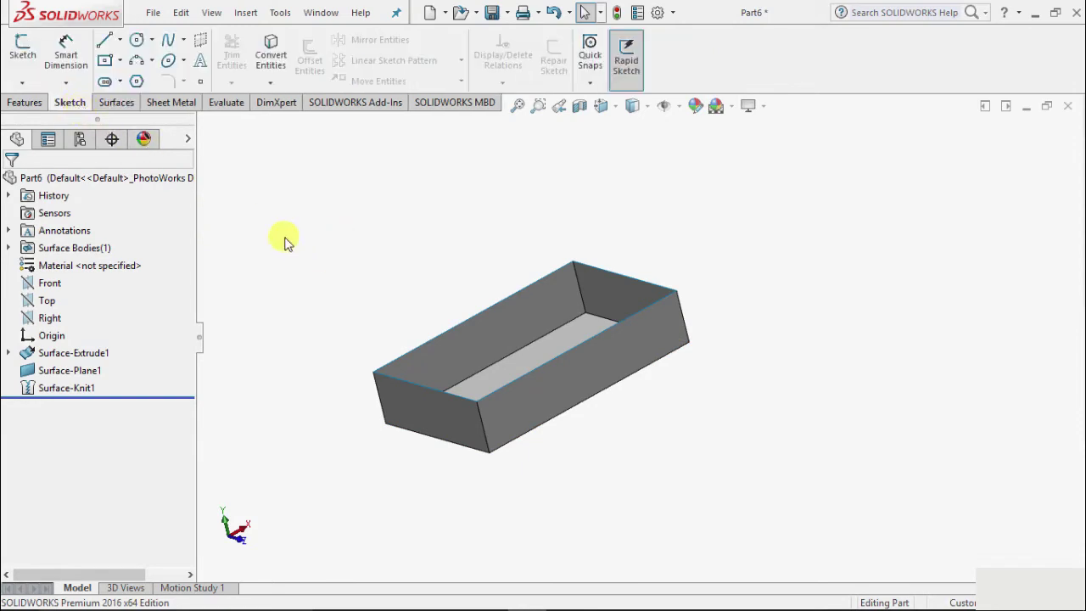
pyautogui.click(22, 82)
pyautogui.click(39, 102)
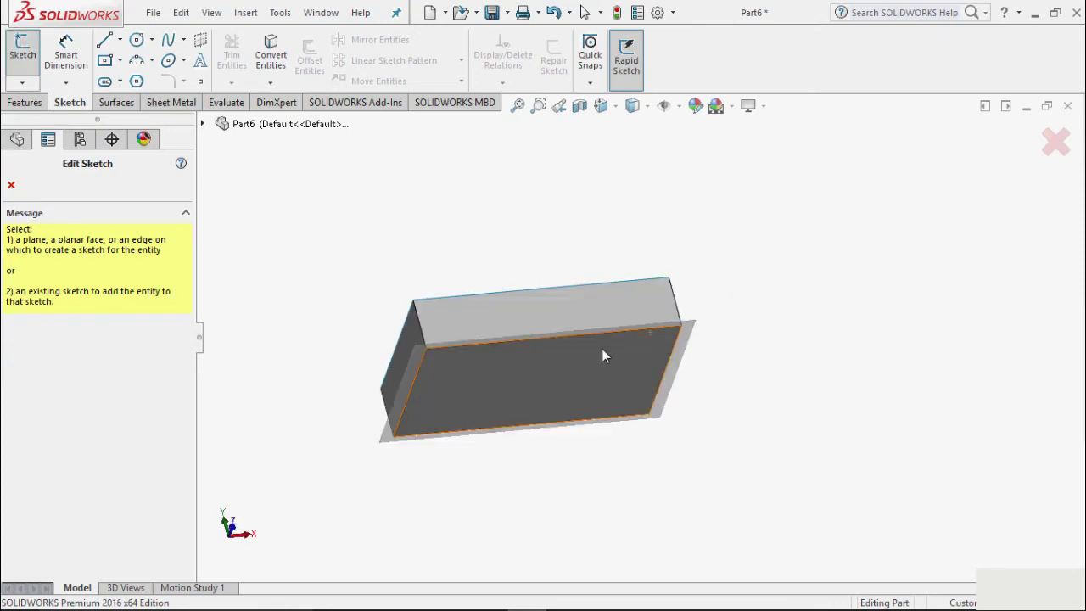
pyautogui.click(601, 350)
pyautogui.click(618, 106)
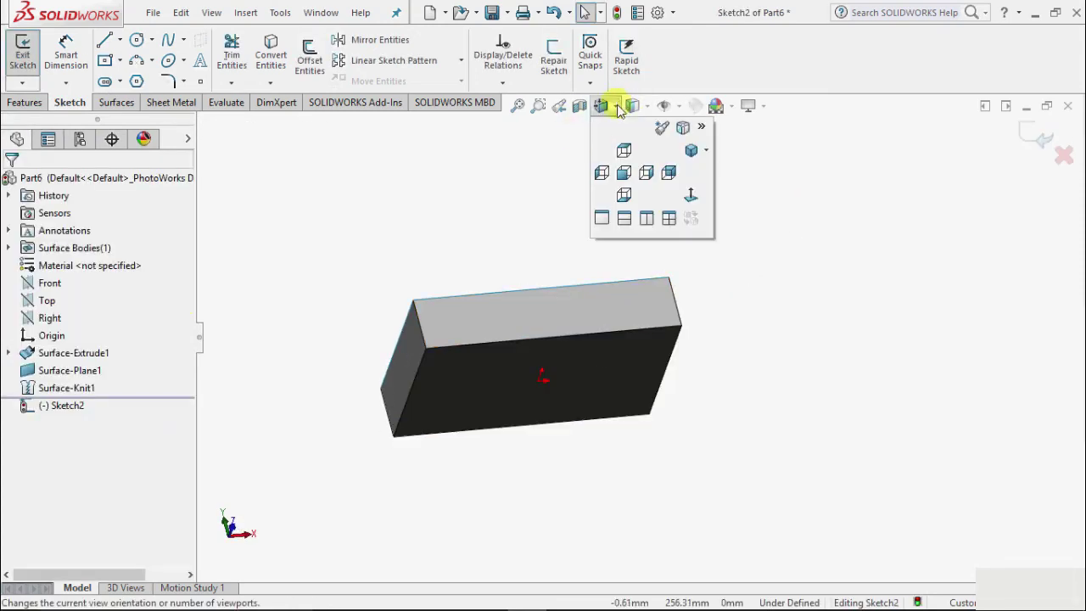
pyautogui.click(693, 194)
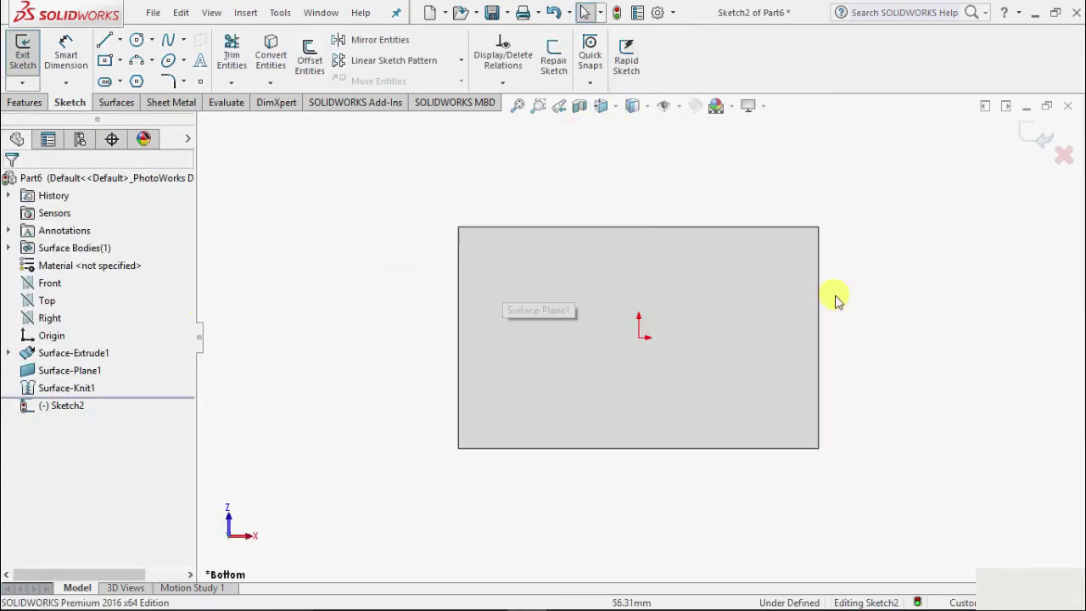
# Draw a three-line triangle from the bottom edge up to the top edge and back
pyautogui.click(120, 41)
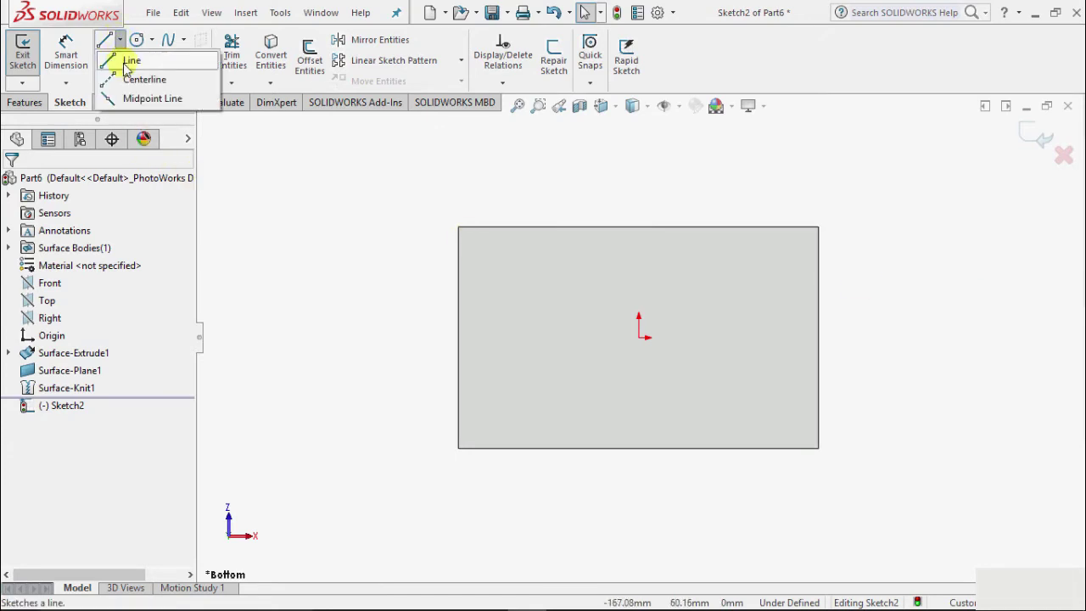
pyautogui.click(553, 447)
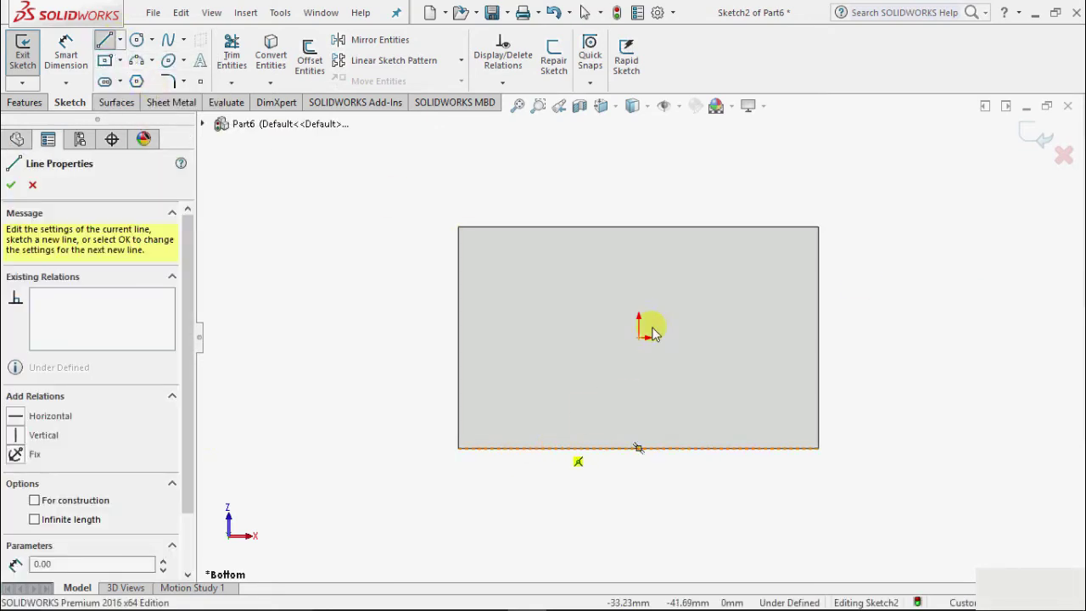
pyautogui.click(662, 227)
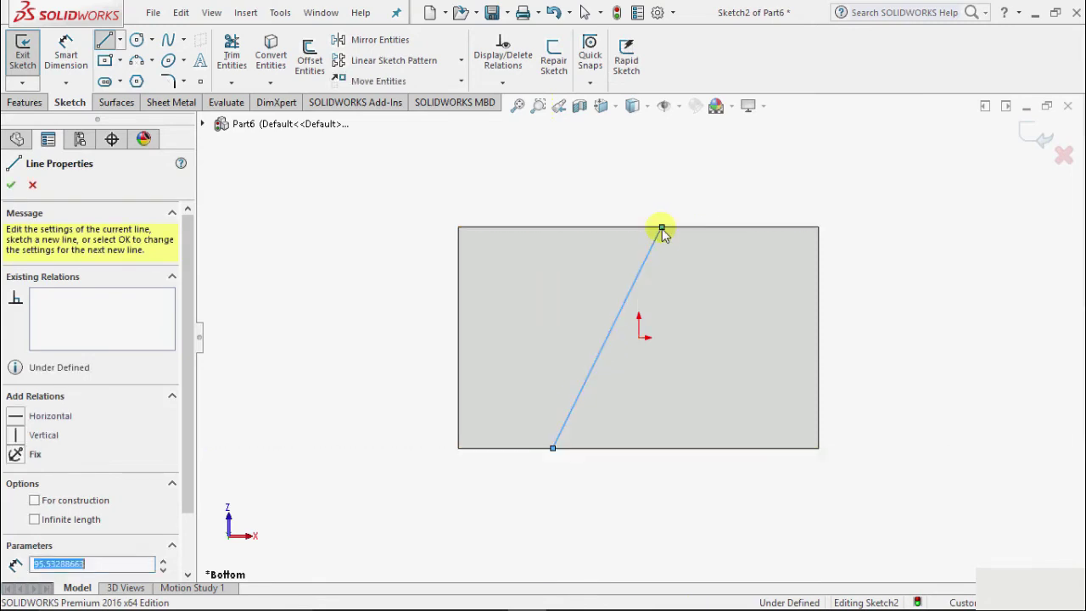
pyautogui.click(686, 448)
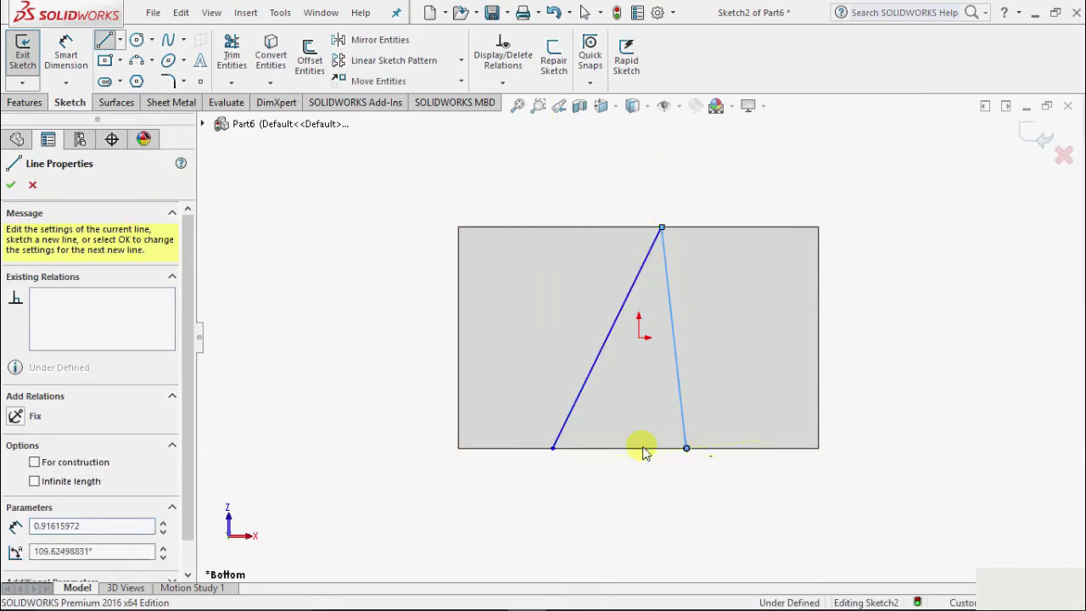
pyautogui.click(553, 447)
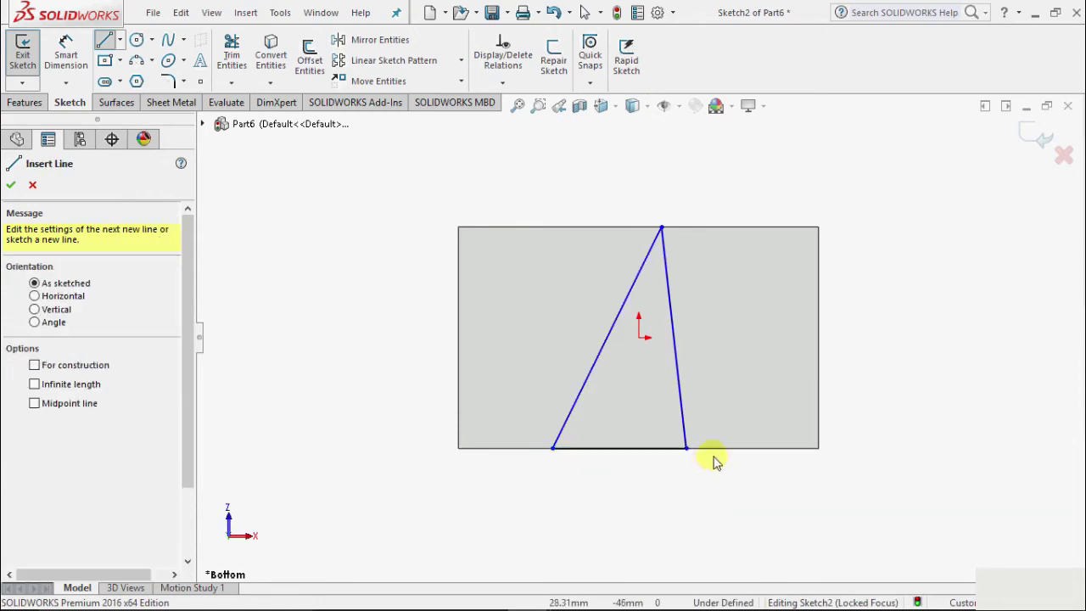
pyautogui.scroll(-2, 764, 452)
pyautogui.scroll(1, 674, 495)
pyautogui.scroll(-2, 649, 497)
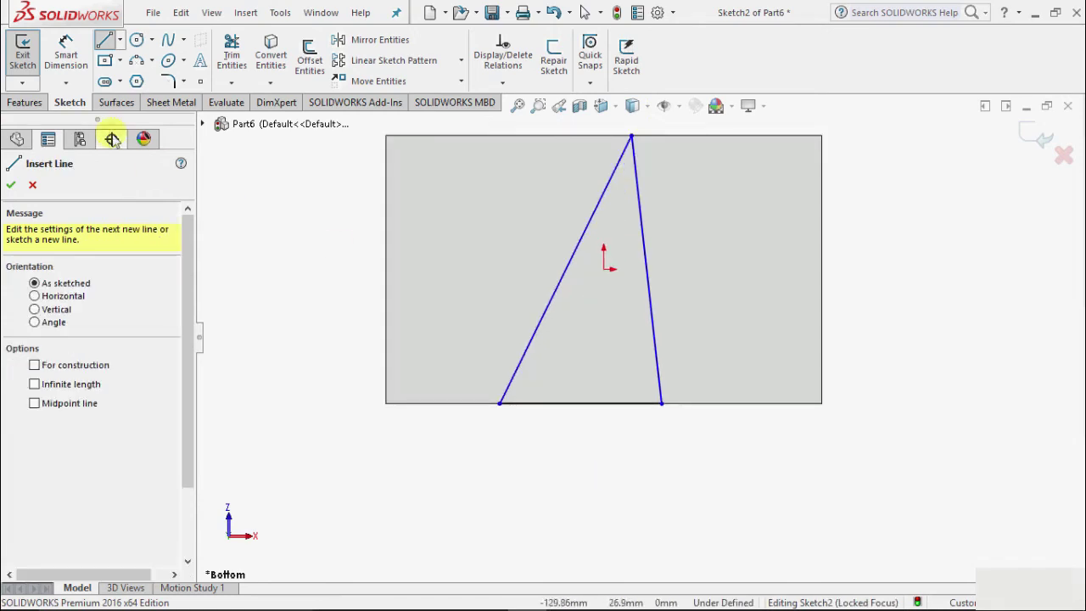
pyautogui.click(66, 54)
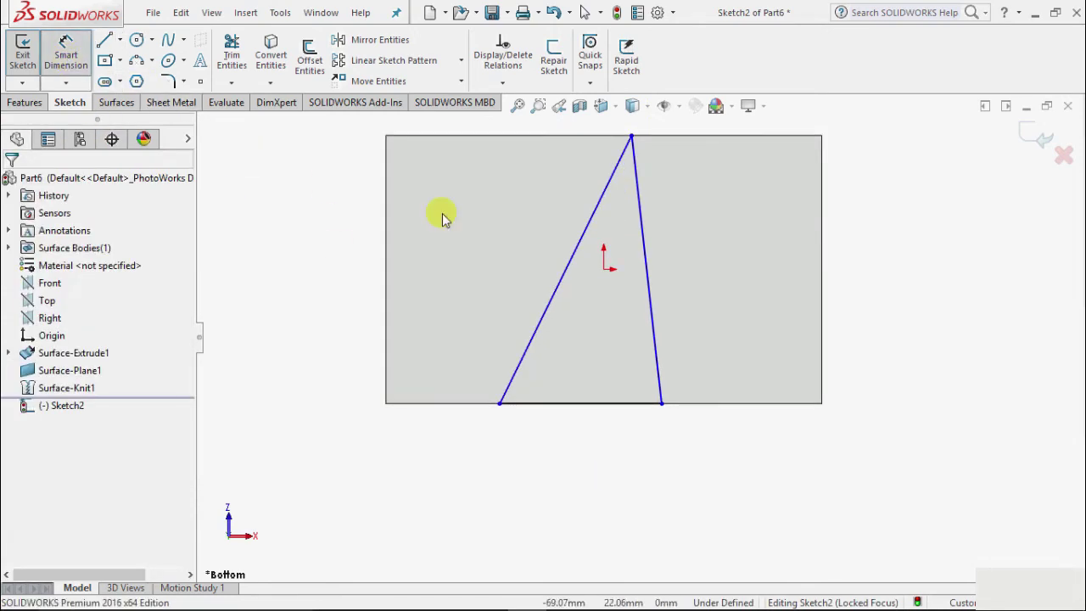
# Dimension the triangle's bottom line to 0.01 mm, collapsing it into a slanted sliver
pyautogui.click(538, 405)
pyautogui.click(573, 504)
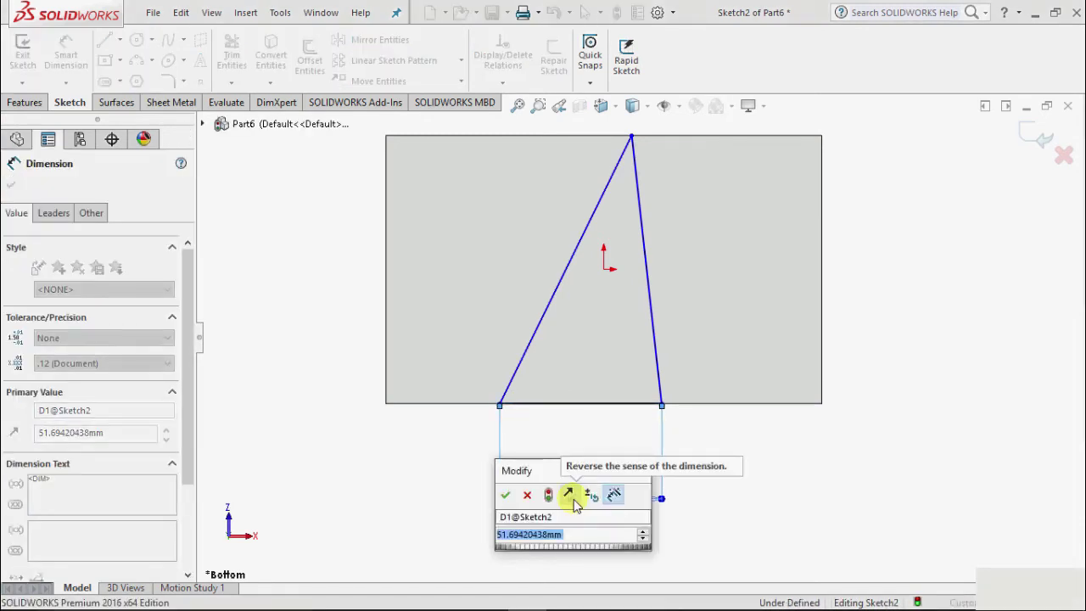
pyautogui.write('.0')
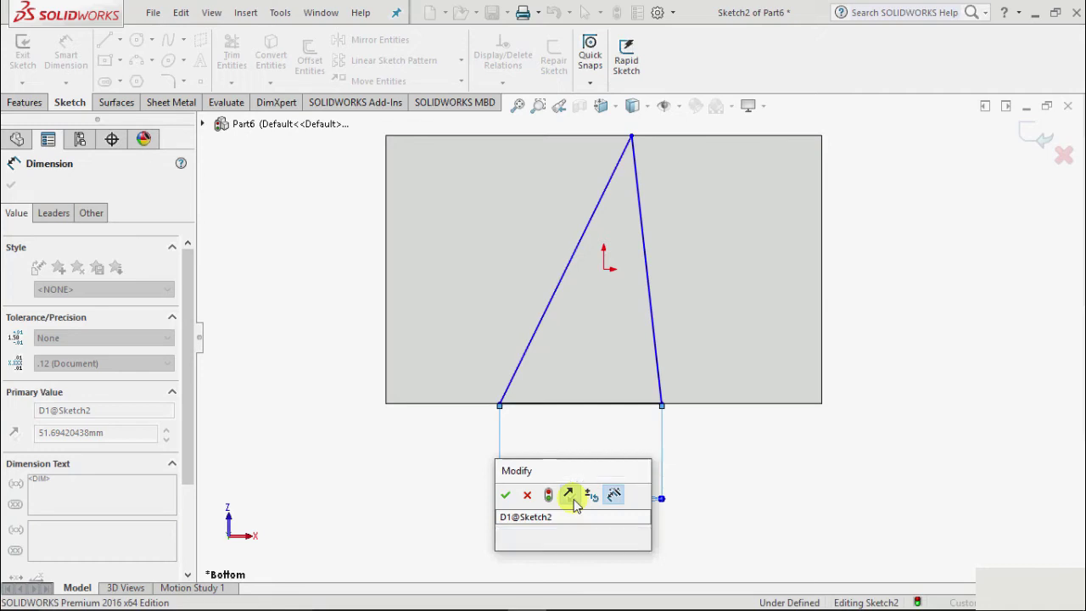
pyautogui.write('1')
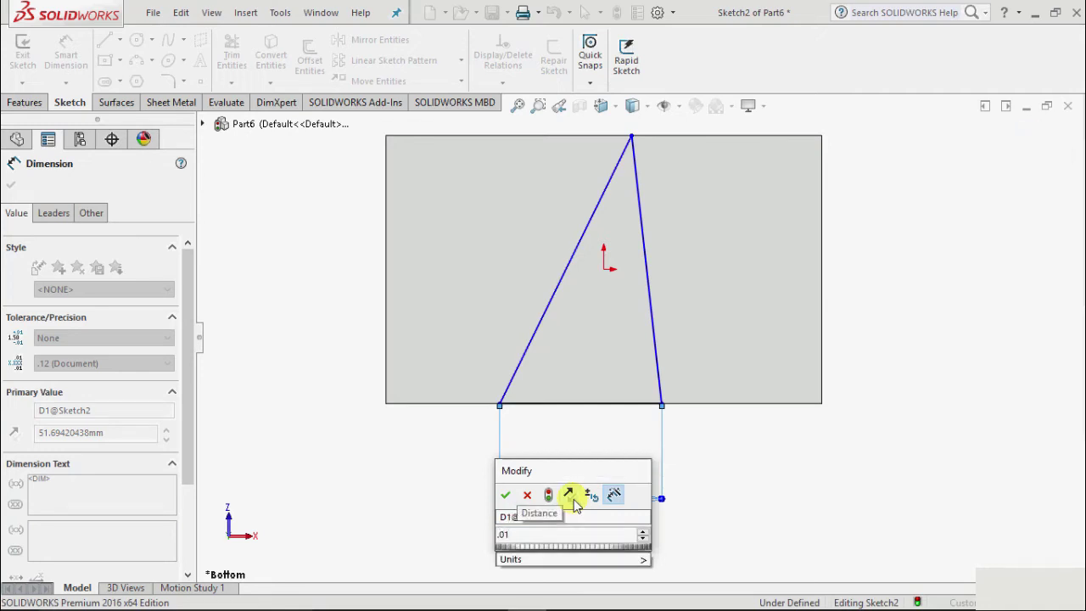
pyautogui.press('Return')
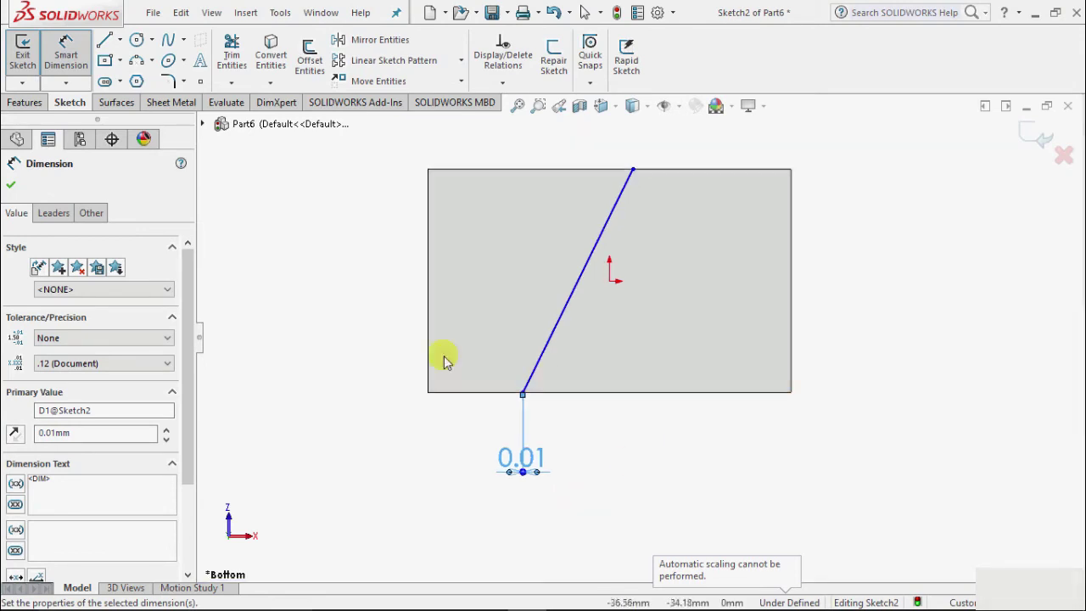
pyautogui.click(11, 185)
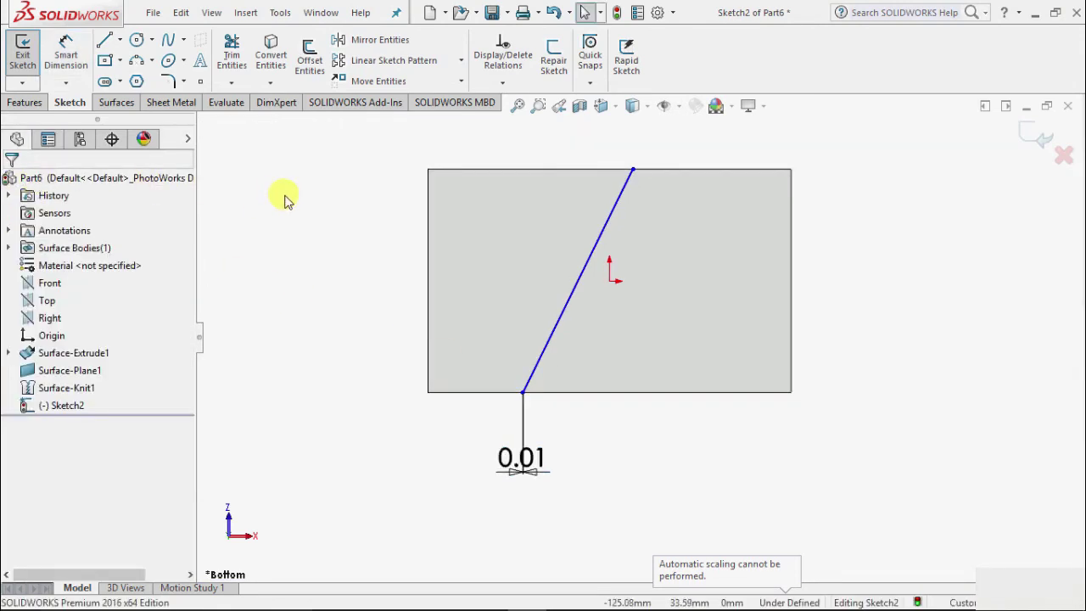
# Exit Sketch2 and suppress Surface-Knit1 in the feature tree
pyautogui.click(22, 55)
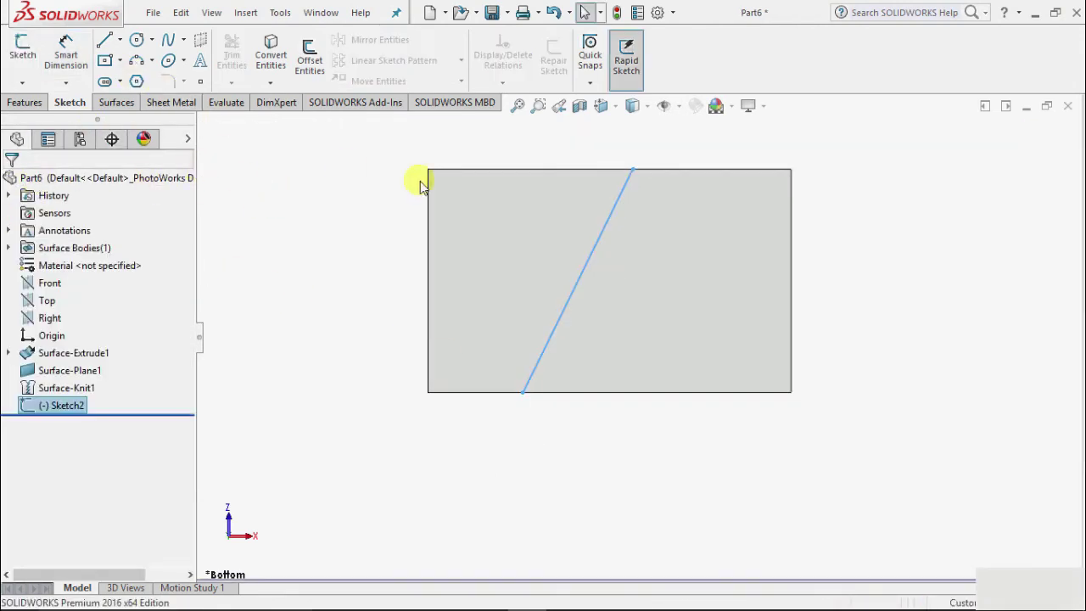
pyautogui.moveTo(865, 281)
pyautogui.mouseDown(button='middle')
pyautogui.moveTo(889, 314)
pyautogui.moveTo(853, 525)
pyautogui.moveTo(894, 308)
pyautogui.moveTo(902, 436)
pyautogui.mouseUp(button='middle')
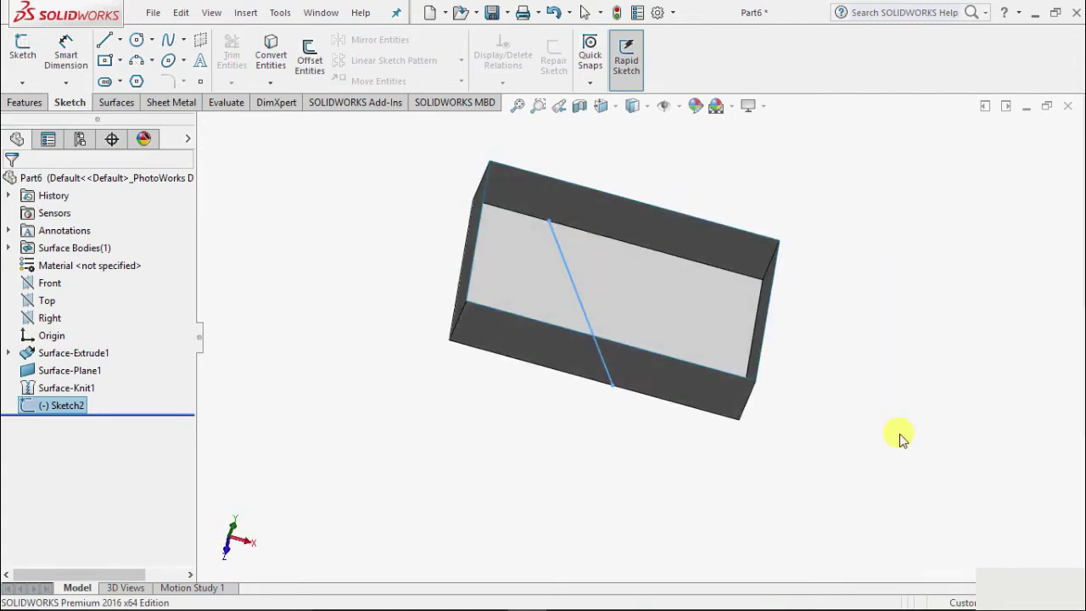
pyautogui.click(51, 390)
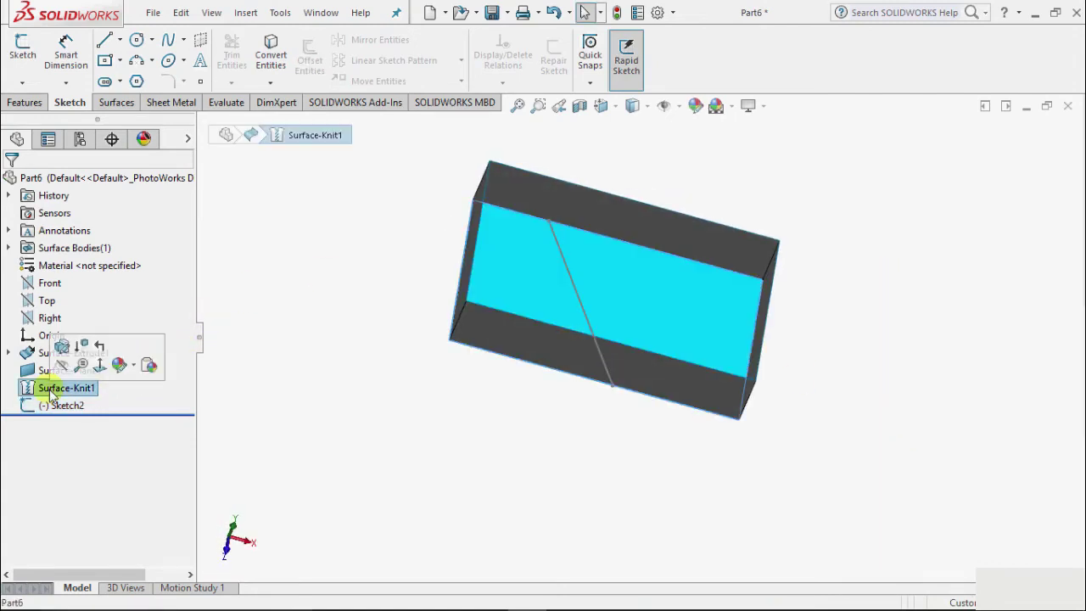
pyautogui.click(80, 348)
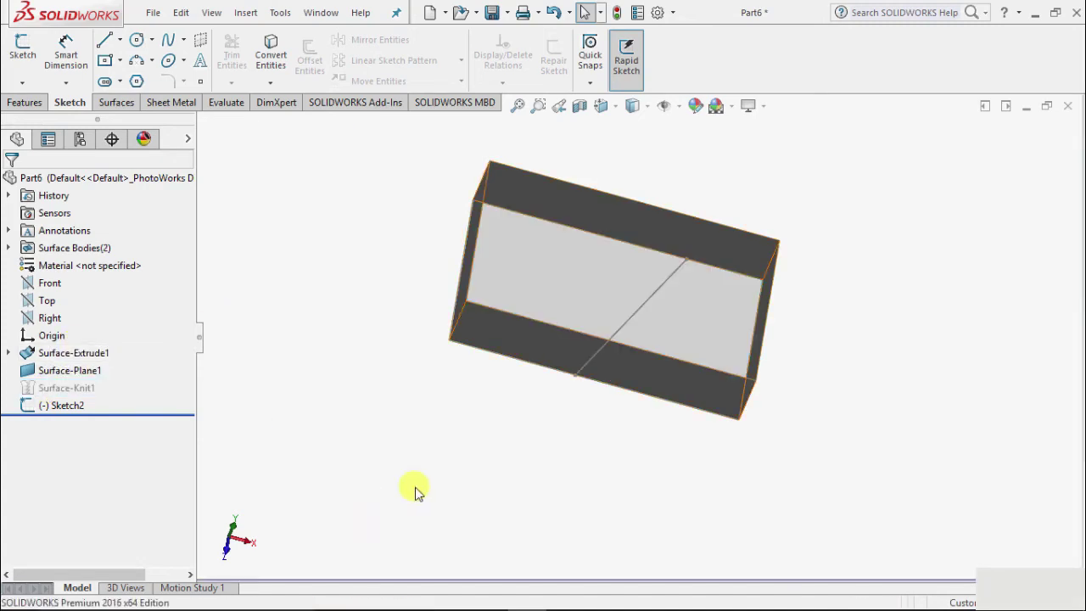
pyautogui.moveTo(792, 444); pyautogui.dragTo(701, 441, button='middle')
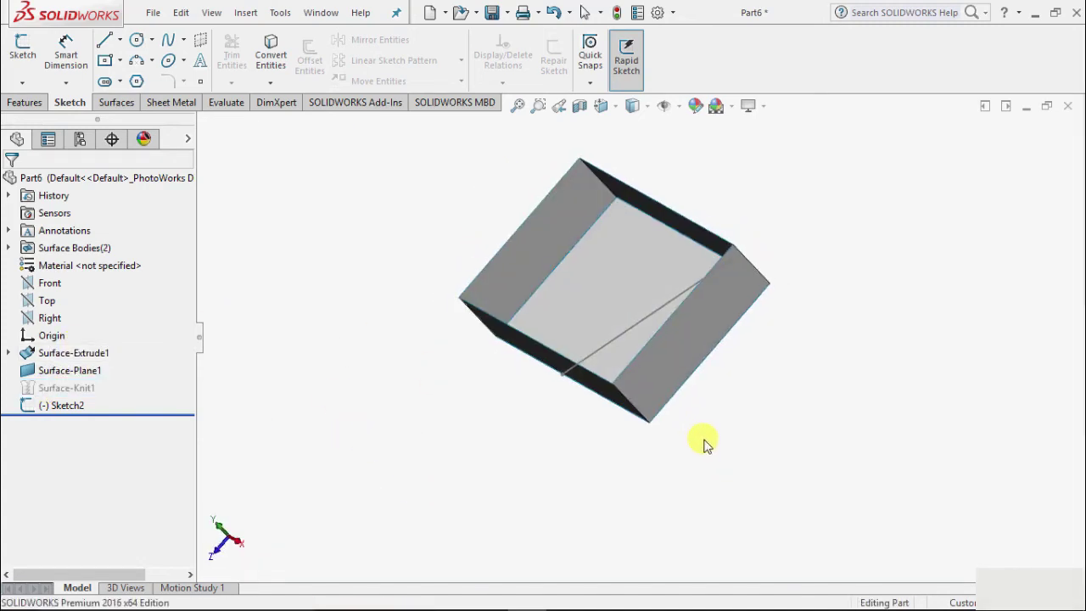
# Start a Knit Surface from the Surfaces tab, then cancel it
pyautogui.click(117, 103)
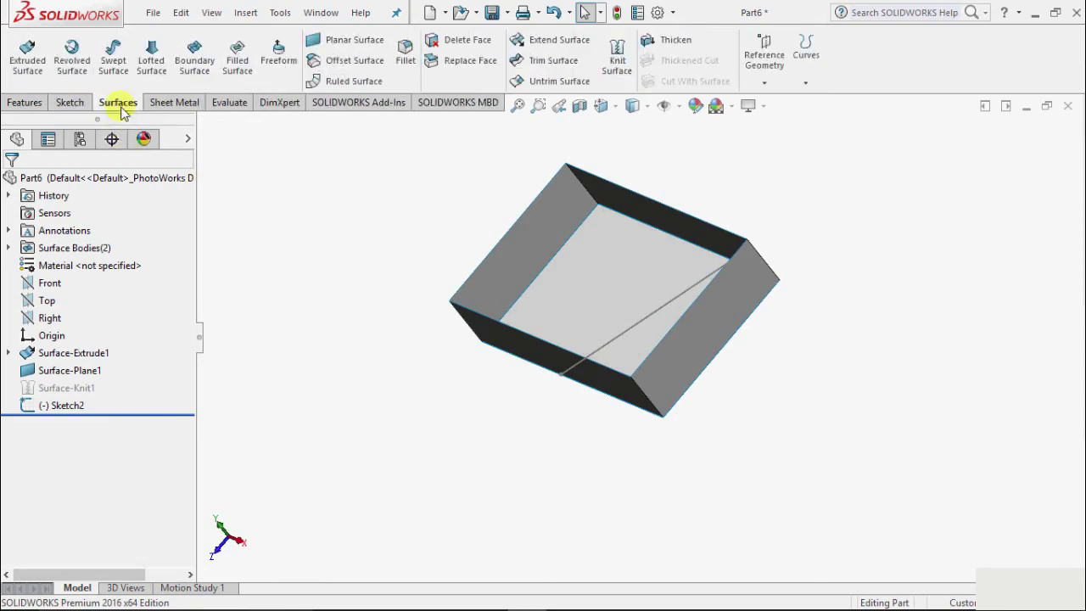
pyautogui.click(616, 63)
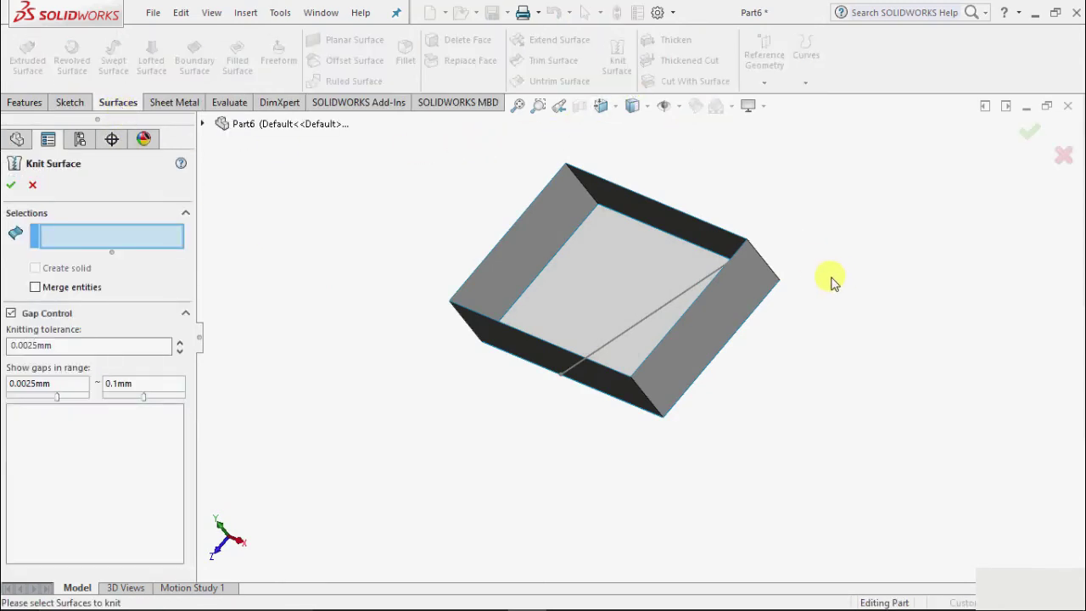
pyautogui.moveTo(829, 279); pyautogui.dragTo(887, 274, button='middle')
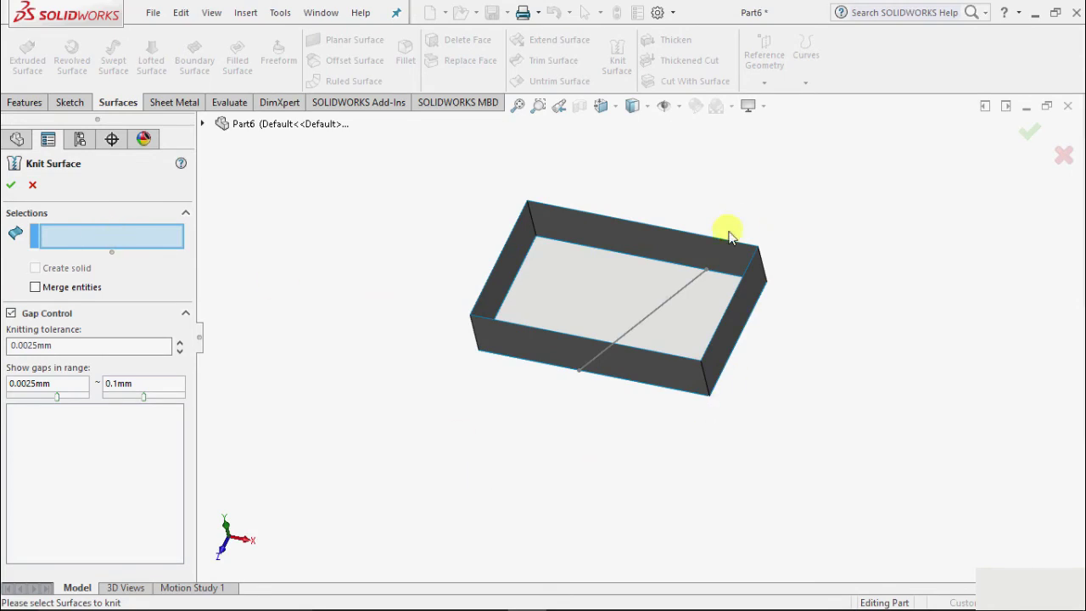
pyautogui.scroll(-3, 712, 258)
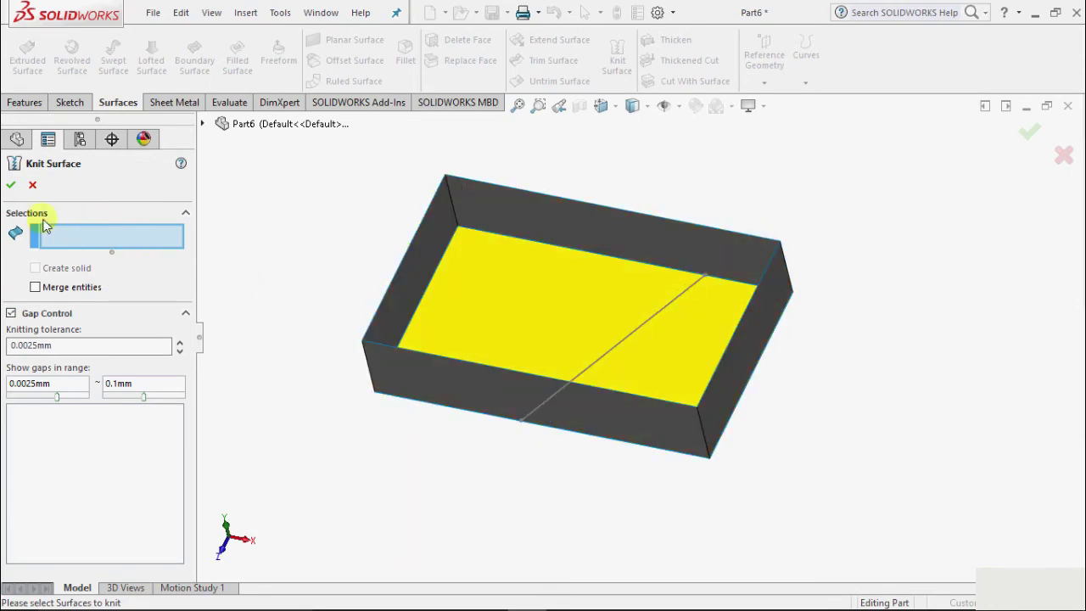
pyautogui.click(34, 186)
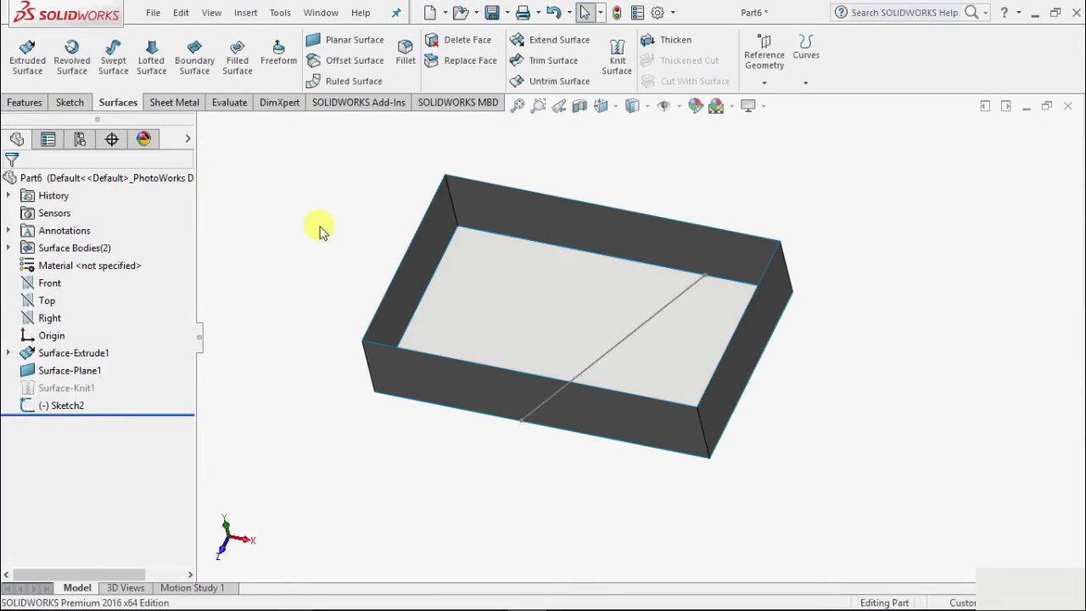
pyautogui.scroll(3, 319, 228)
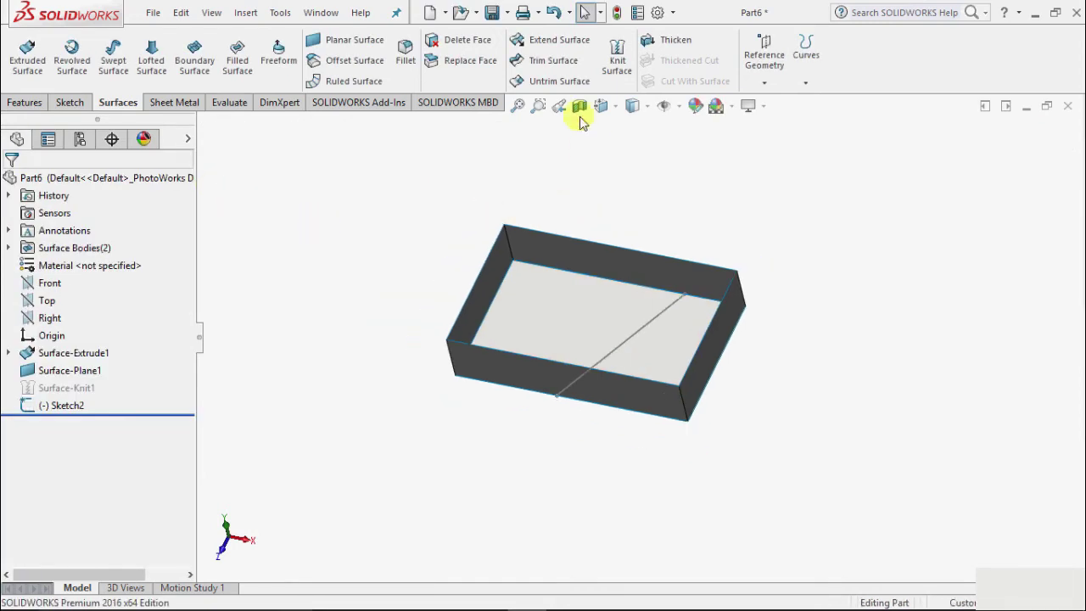
# Trim the bottom surface using Sketch2 as the trim tool, keeping the left piece
pyautogui.click(565, 66)
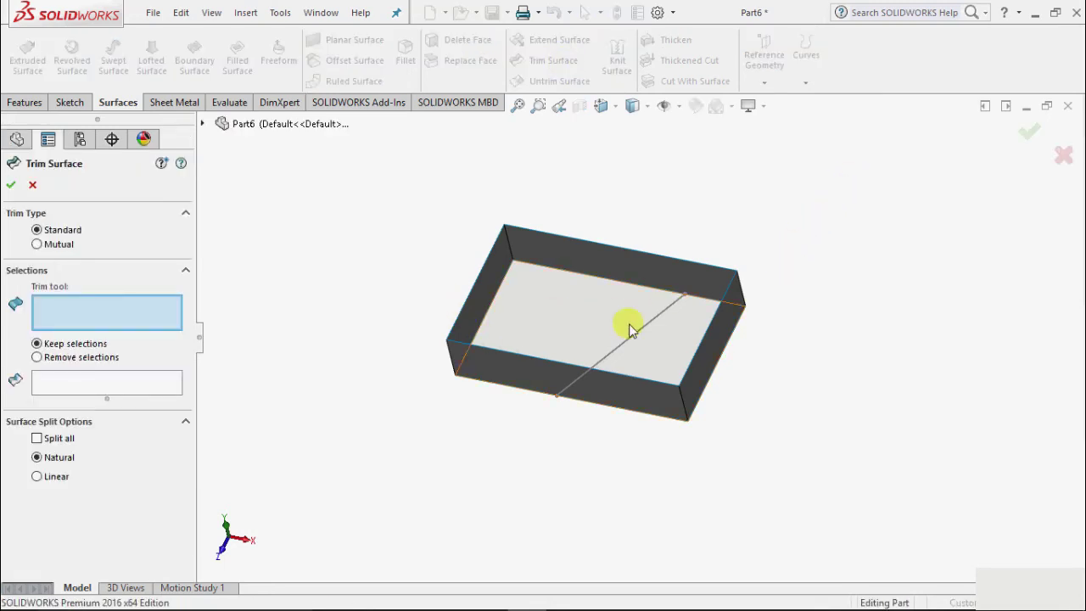
pyautogui.click(202, 124)
pyautogui.click(275, 351)
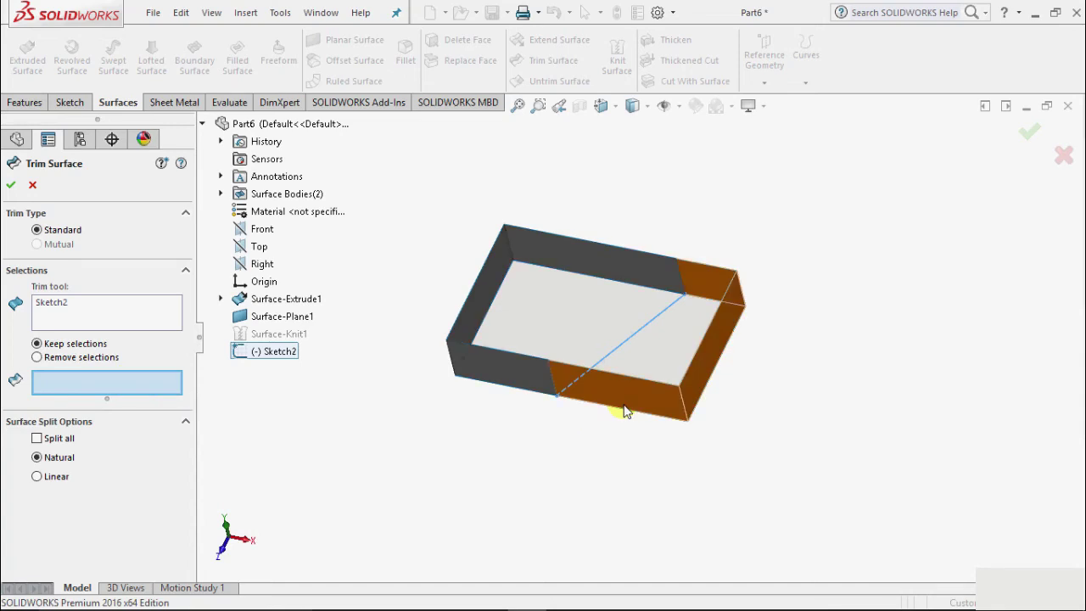
pyautogui.scroll(-4, 577, 356)
pyautogui.click(561, 252)
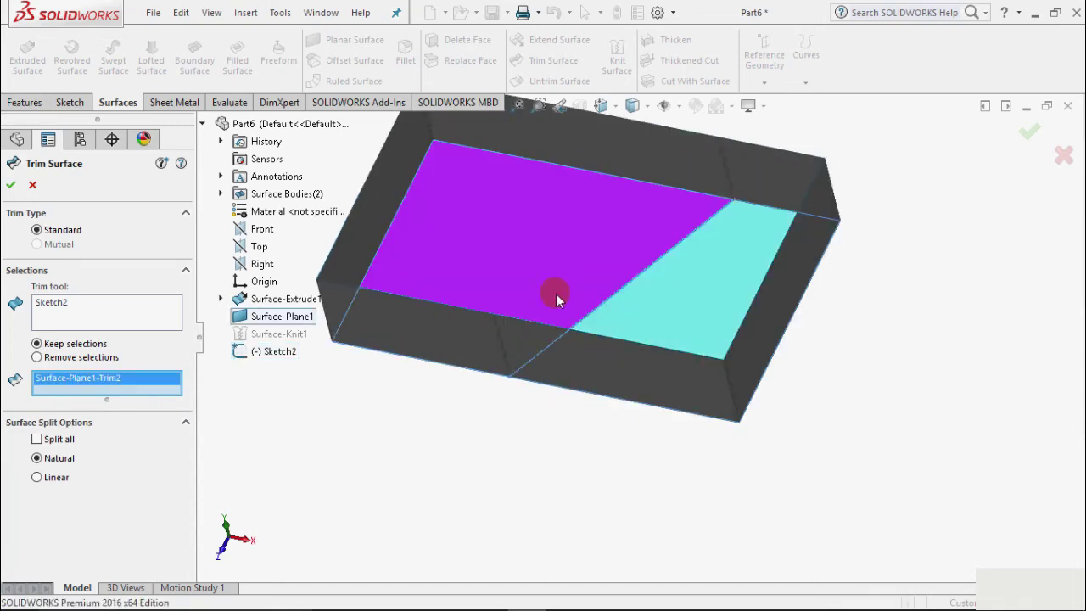
pyautogui.click(10, 184)
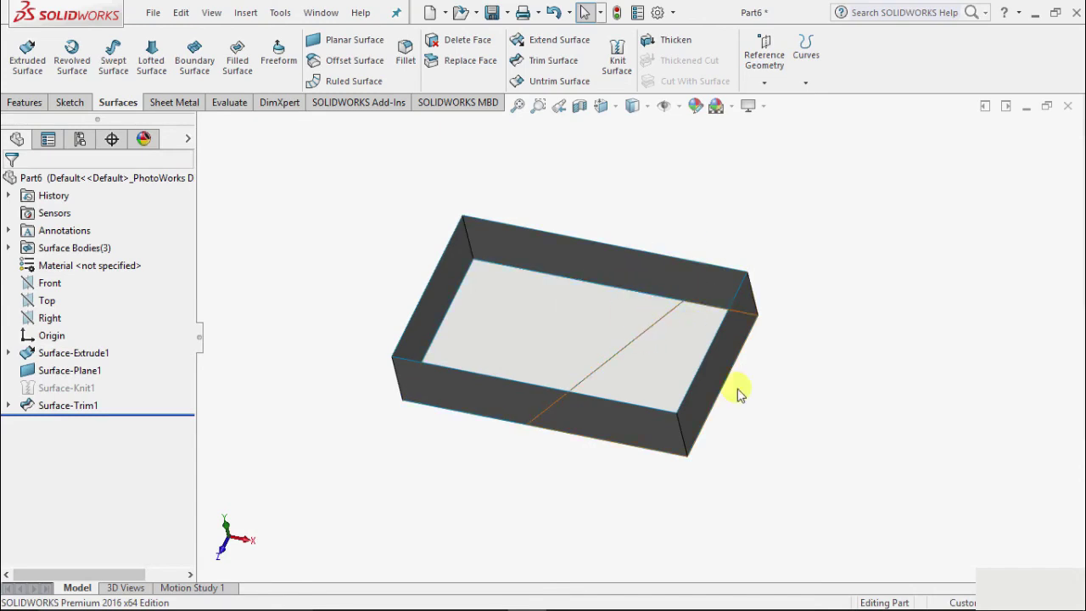
# Knit Surface-Trim1 pieces [1] and [2] at 0.0125 mm tolerance into Surface-Knit2
pyautogui.click(617, 68)
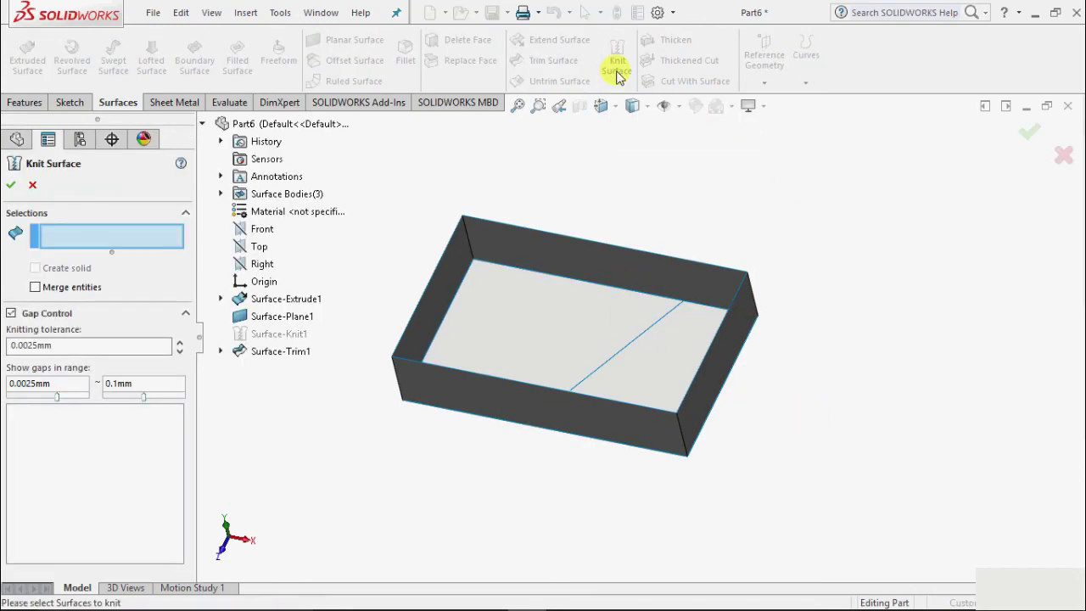
pyautogui.click(566, 311)
pyautogui.click(676, 356)
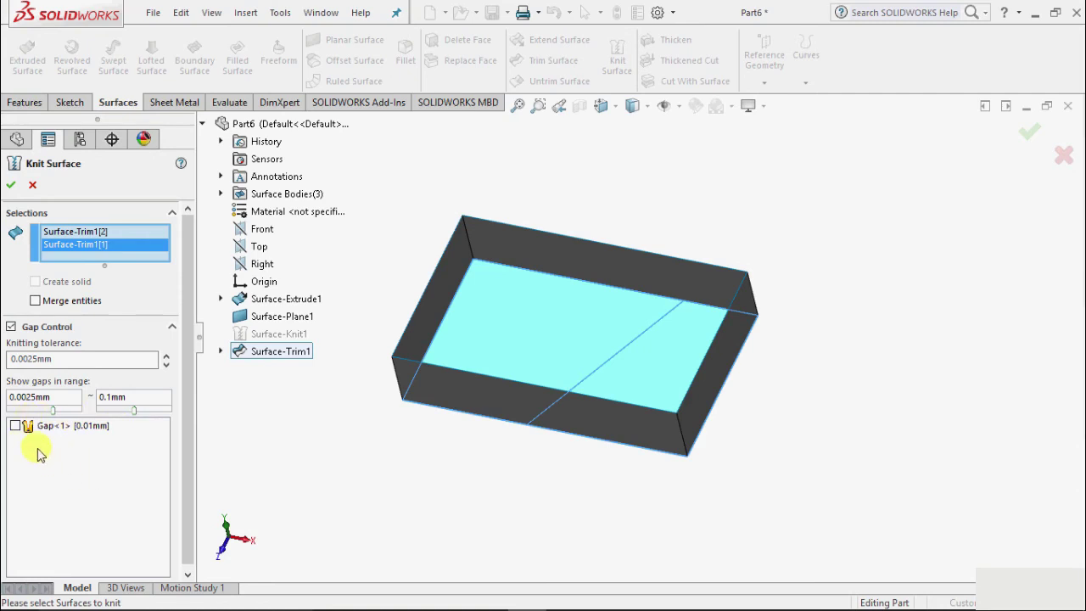
pyautogui.click(11, 184)
pyautogui.click(492, 473)
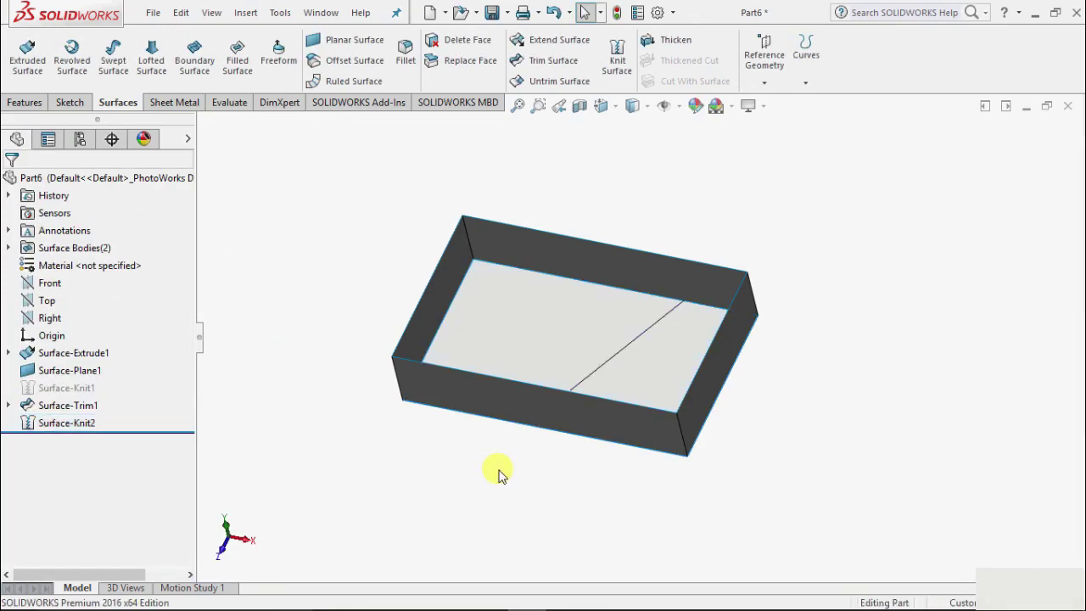
# Edit Surface-Knit2 to turn on Merge entities so the box floor becomes one seamless face
pyautogui.moveTo(498, 473)
pyautogui.mouseDown(button='middle')
pyautogui.moveTo(509, 353)
pyautogui.moveTo(526, 317)
pyautogui.moveTo(492, 475)
pyautogui.mouseUp(button='middle')
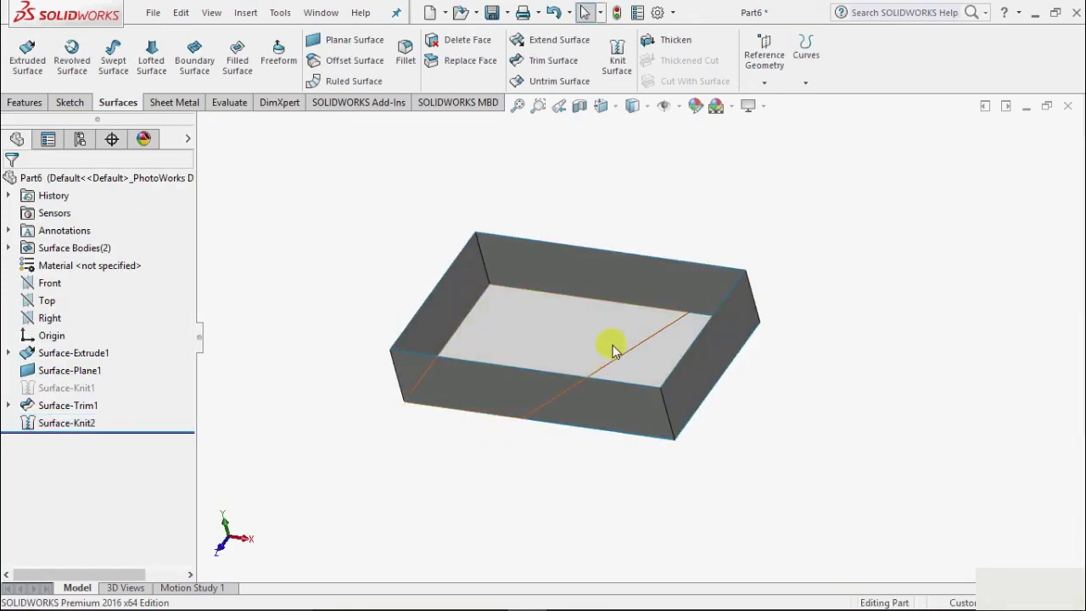
pyautogui.moveTo(775, 395); pyautogui.dragTo(783, 449, button='middle')
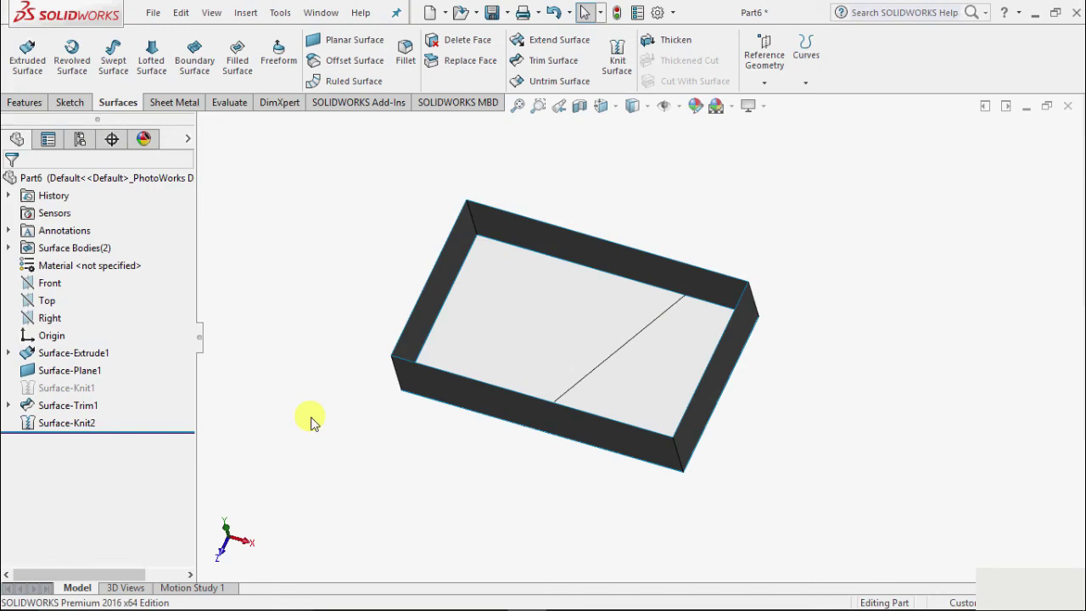
pyautogui.click(75, 424)
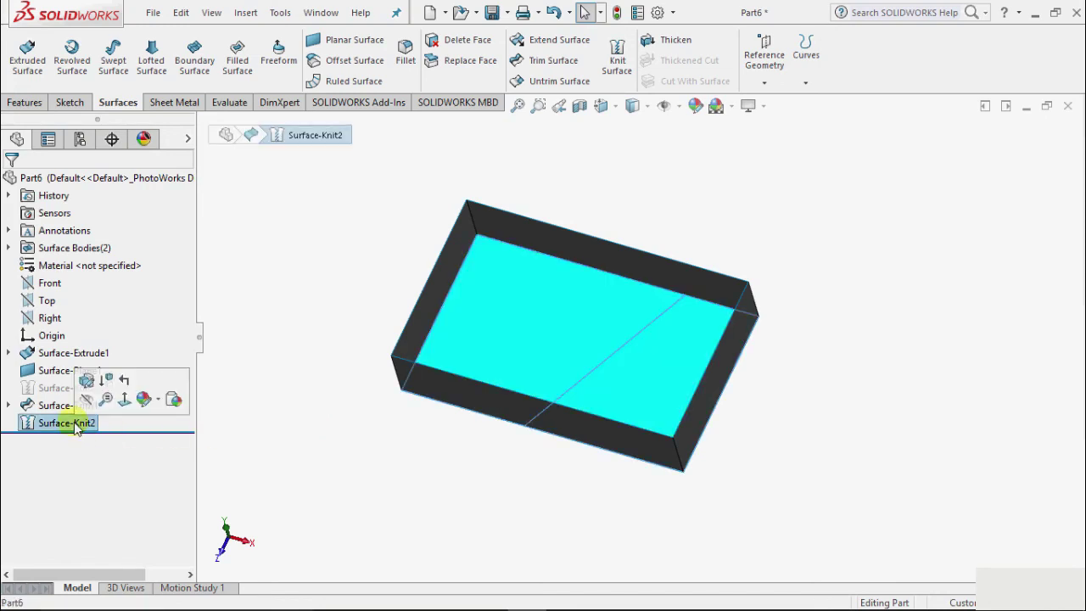
pyautogui.click(87, 380)
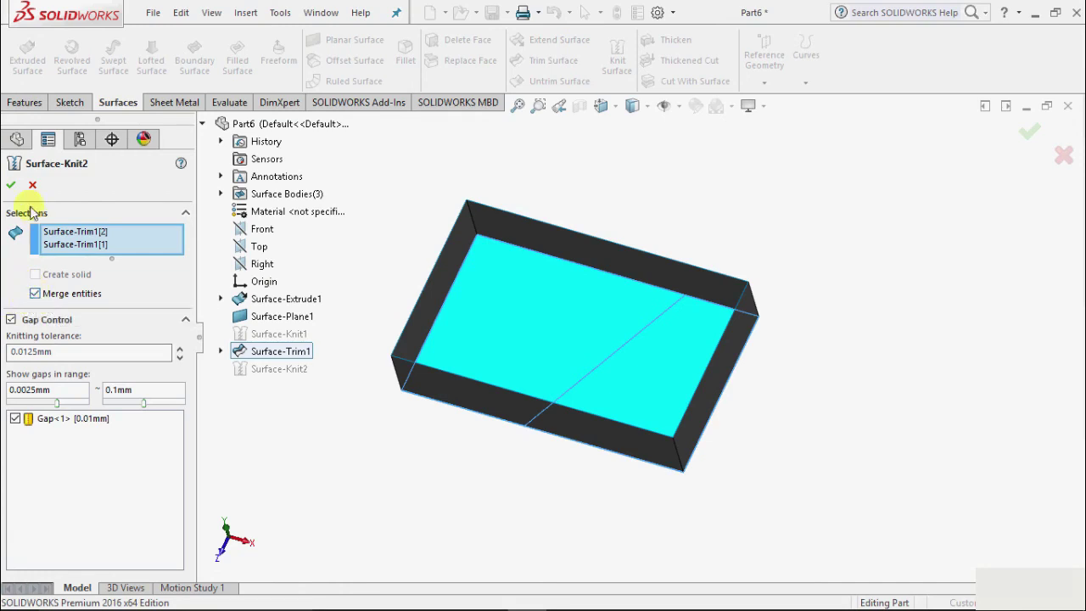
pyautogui.click(10, 186)
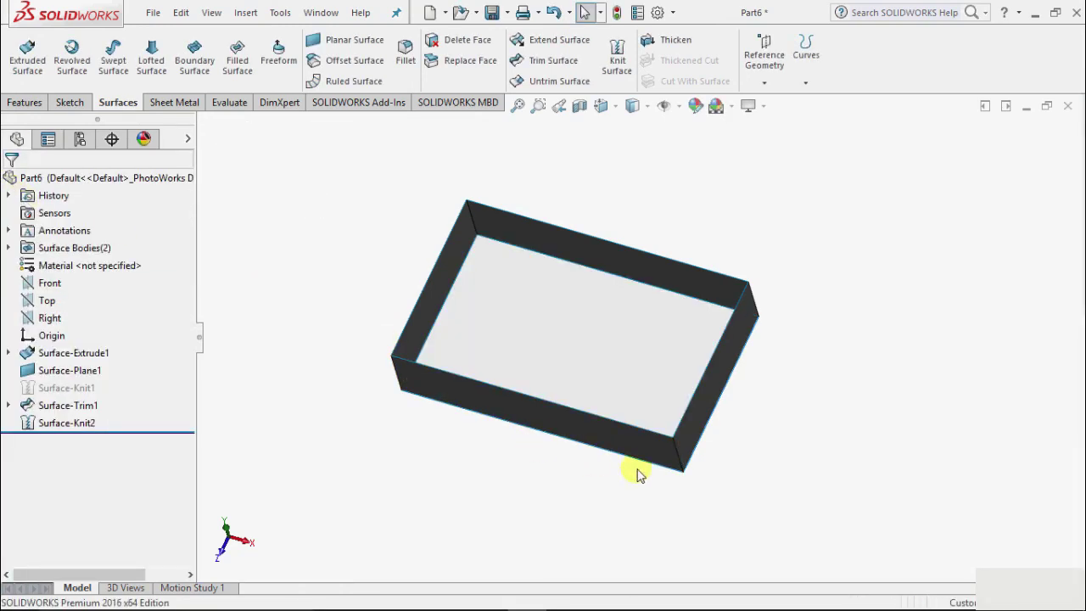